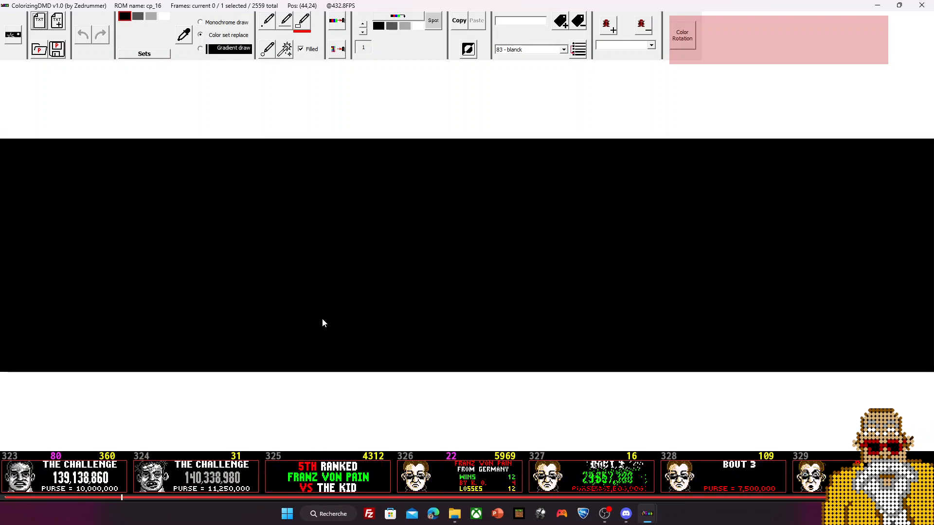
# Step through frames 349 to 386 to examine the transition from the 1st Ranked screen to the Bout 8 screen
pyautogui.scroll(3, 322, 319)
pyautogui.scroll(4, 322, 319)
pyautogui.scroll(-15, 322, 318)
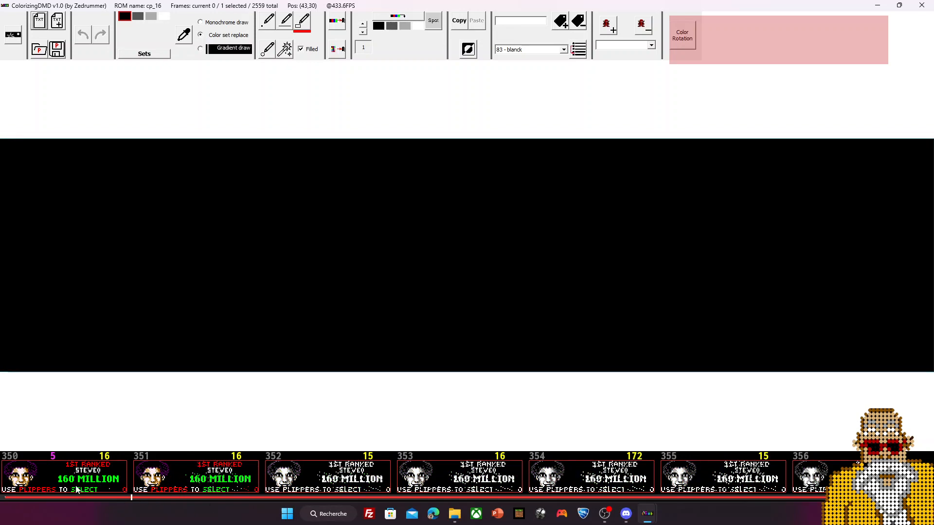
pyautogui.click(196, 483)
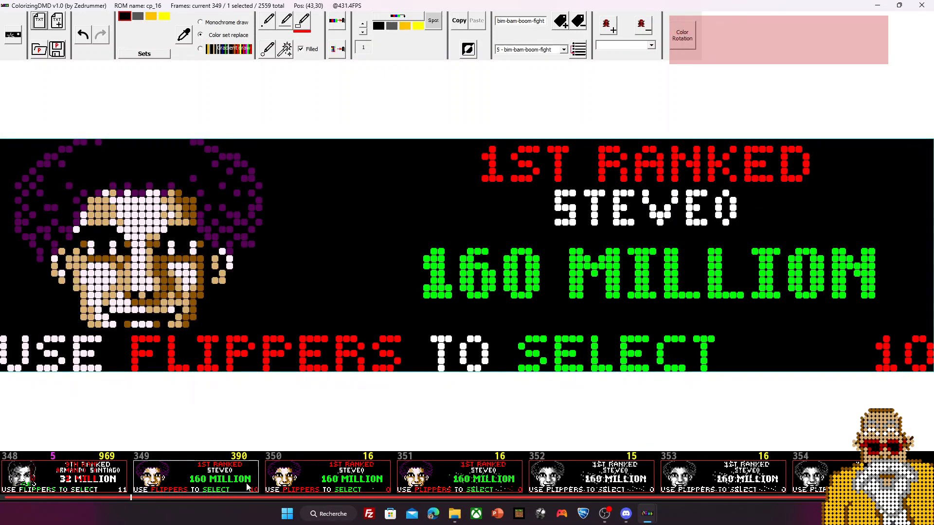
pyautogui.click(317, 483)
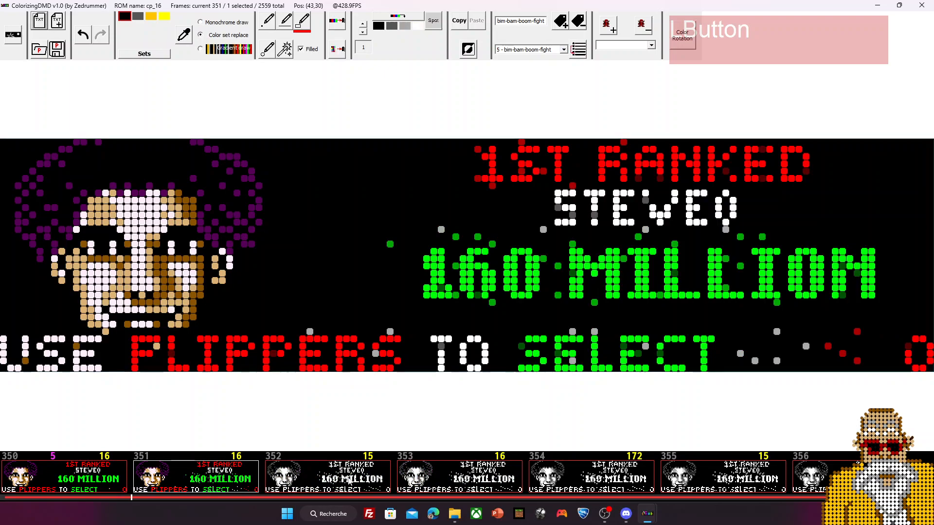
pyautogui.click(352, 482)
pyautogui.click(454, 481)
pyautogui.click(474, 481)
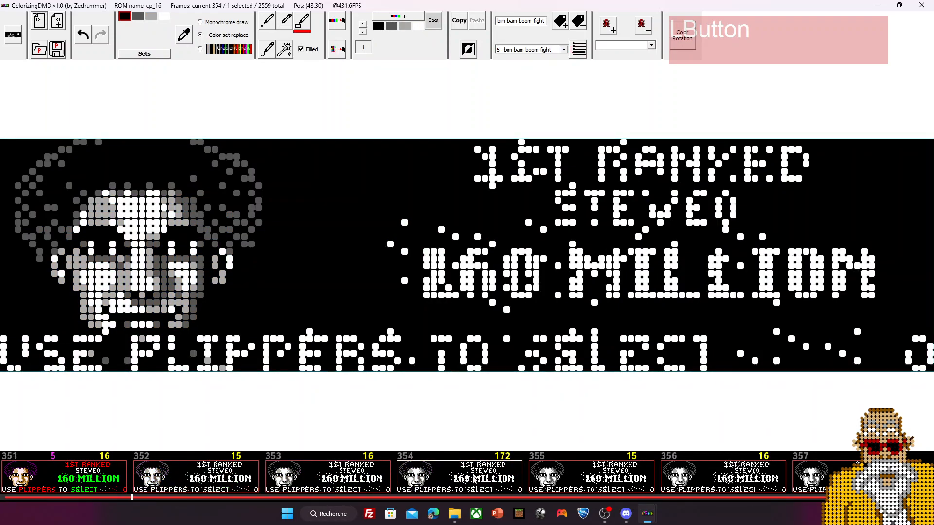
pyautogui.click(415, 482)
pyautogui.click(415, 482)
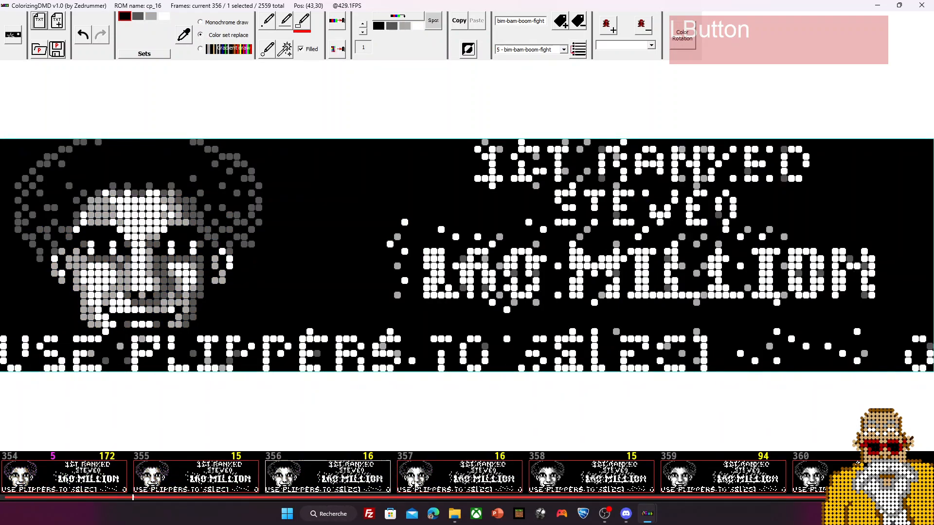
pyautogui.click(415, 481)
pyautogui.click(415, 482)
pyautogui.scroll(-1, 357, 483)
pyautogui.click(321, 488)
pyautogui.click(439, 479)
pyautogui.scroll(-2, 426, 479)
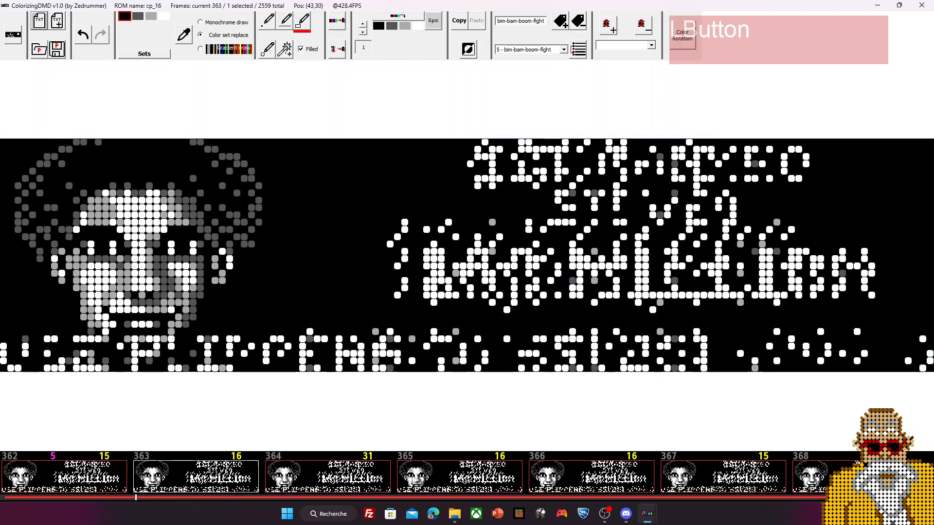
pyautogui.click(414, 477)
pyautogui.scroll(-4, 415, 476)
pyautogui.scroll(-1, 415, 477)
pyautogui.click(415, 477)
pyautogui.scroll(-3, 415, 477)
pyautogui.click(414, 477)
pyautogui.scroll(-4, 415, 477)
pyautogui.click(414, 477)
pyautogui.scroll(-2, 415, 477)
pyautogui.scroll(-2, 415, 477)
pyautogui.click(415, 477)
pyautogui.scroll(-3, 415, 477)
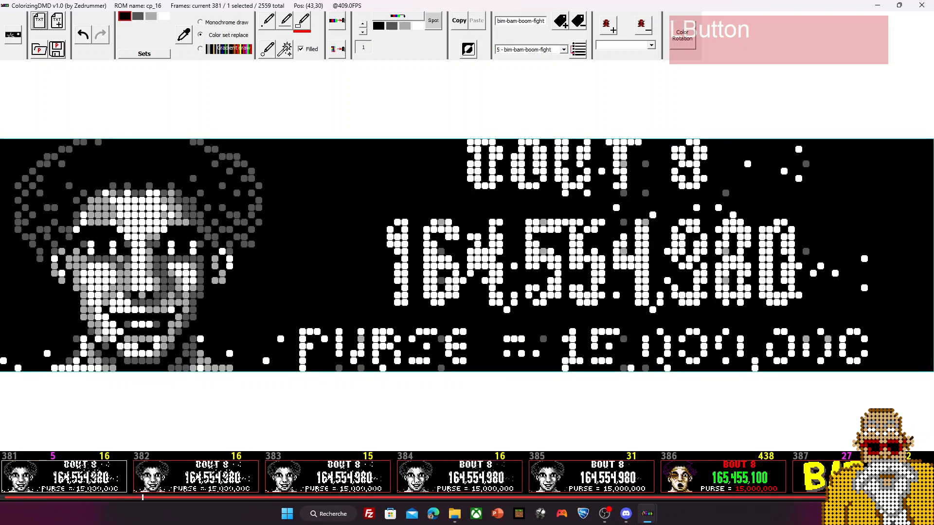
pyautogui.click(415, 477)
pyautogui.scroll(-1, 414, 477)
pyautogui.click(415, 477)
pyautogui.scroll(-1, 415, 477)
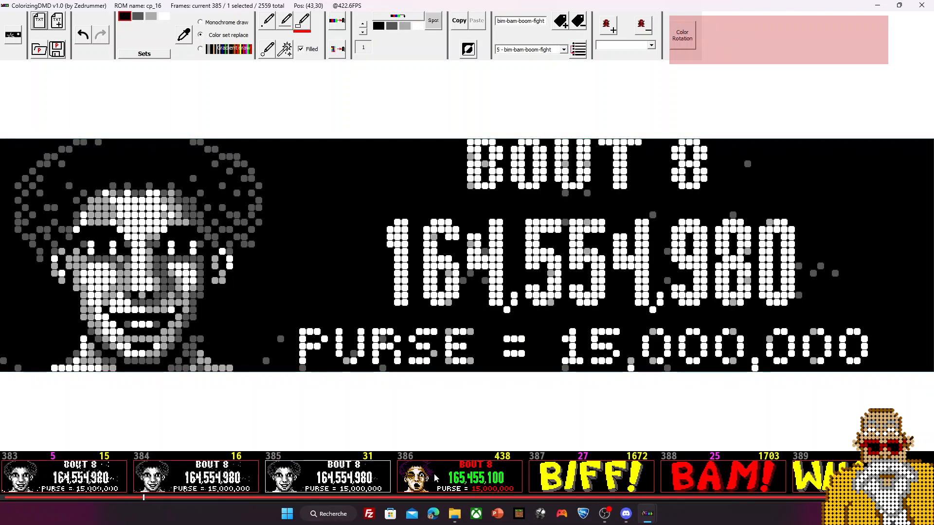
pyautogui.click(434, 478)
# Go back to the start of the transition and compare frame 349 with the frames just before it
pyautogui.scroll(20, 433, 478)
pyautogui.scroll(8, 431, 478)
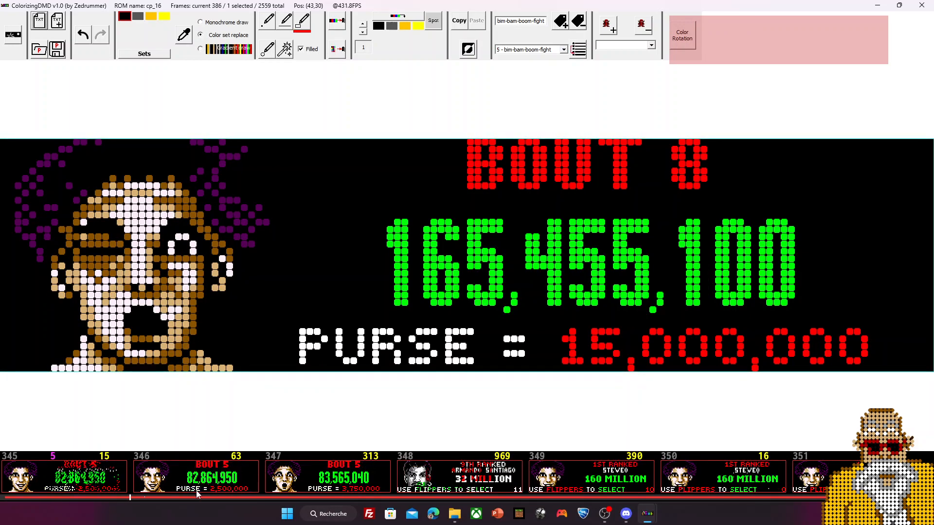
pyautogui.click(200, 486)
pyautogui.scroll(-1, 188, 481)
pyautogui.click(428, 477)
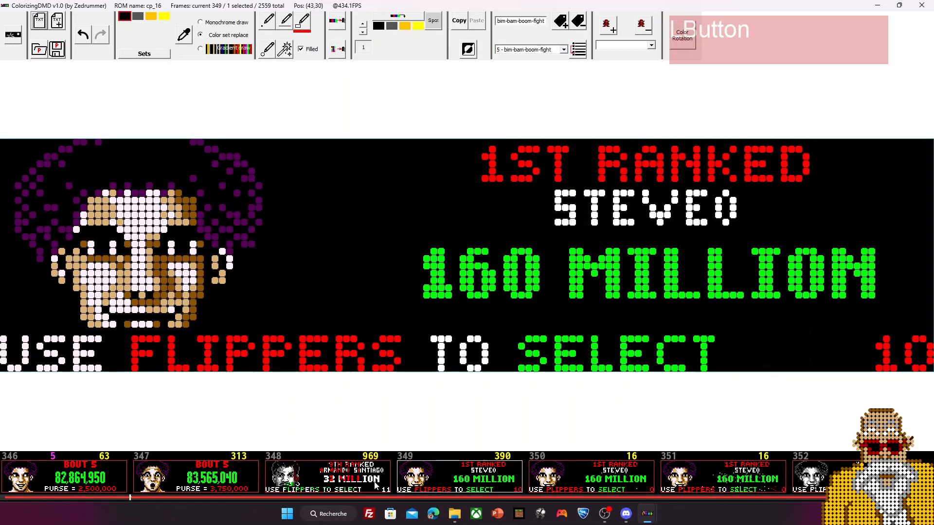
pyautogui.scroll(-1, 300, 492)
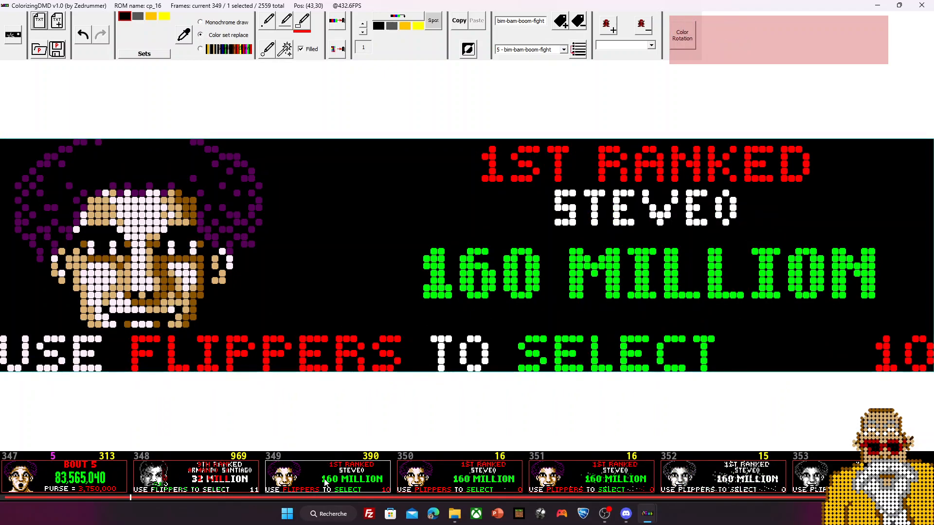
pyautogui.click(211, 478)
# Select the continuous range of frames from 349 to 356
pyautogui.click(314, 474)
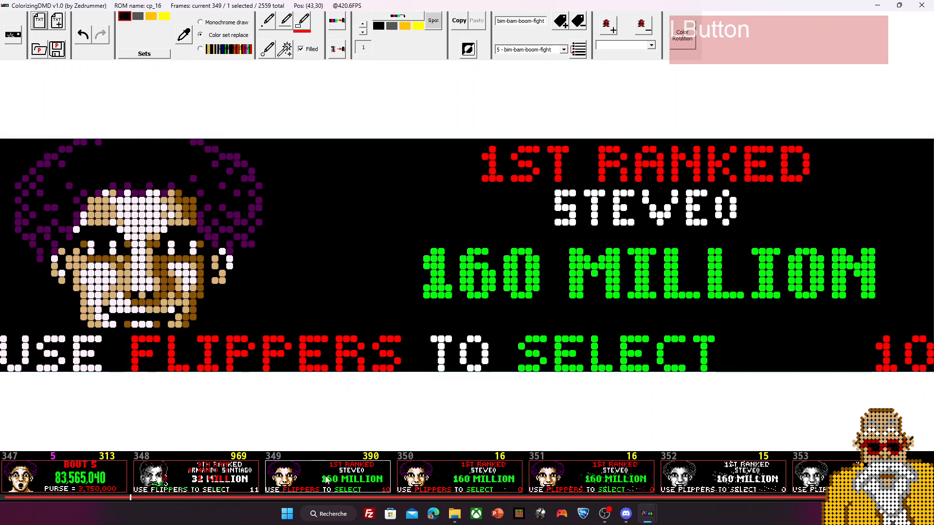
pyautogui.scroll(-1, 327, 480)
pyautogui.keyDown('shift'); pyautogui.click(600, 482); pyautogui.keyUp('shift')
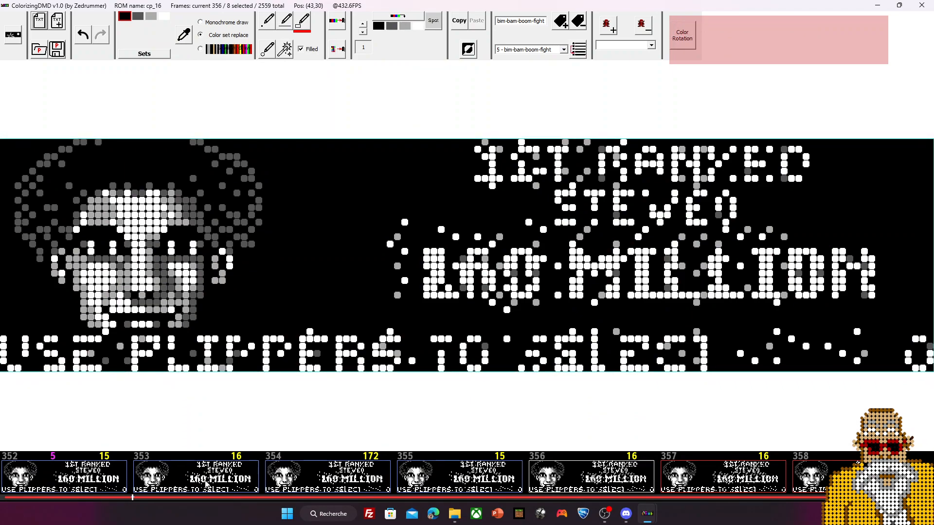
pyautogui.scroll(1, 159, 482)
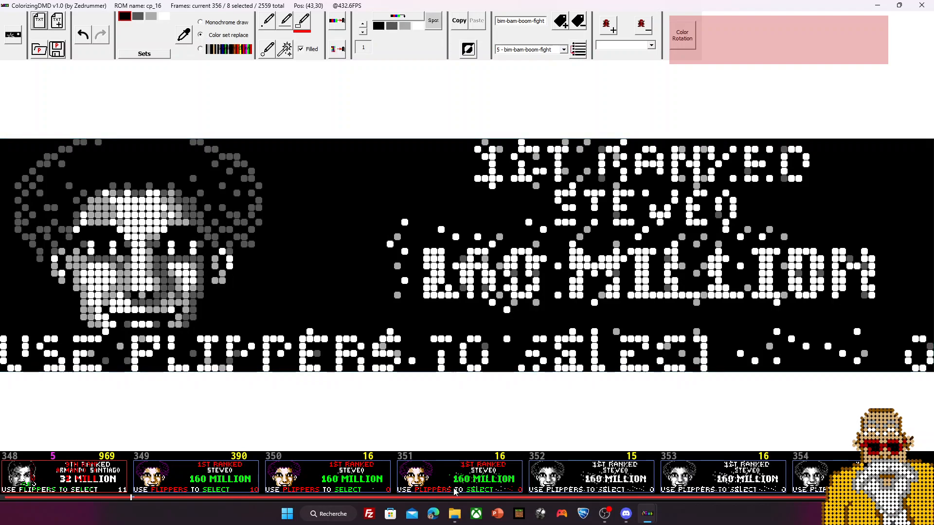
# Select frames 351, 352, 353 and 357 individually as a non-contiguous multi-frame selection
pyautogui.click(97, 488)
pyautogui.click(467, 479)
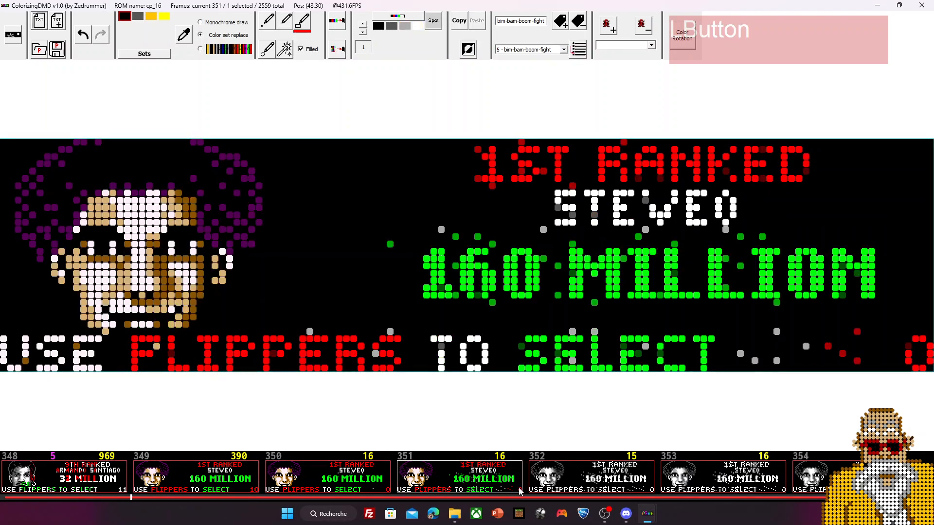
pyautogui.keyDown('ctrl'); pyautogui.click(714, 487); pyautogui.keyUp('ctrl')
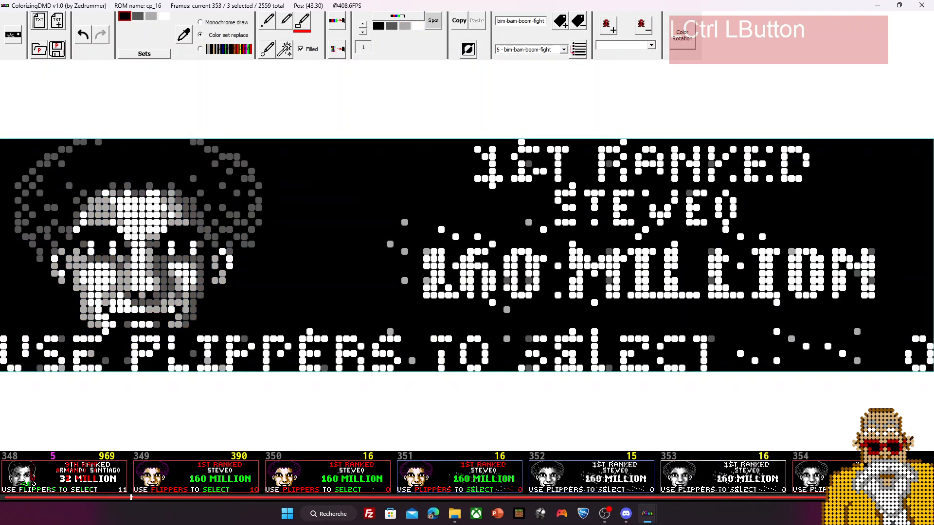
pyautogui.scroll(-4, 771, 483)
pyautogui.keyDown('ctrl'); pyautogui.click(752, 481); pyautogui.keyUp('ctrl')
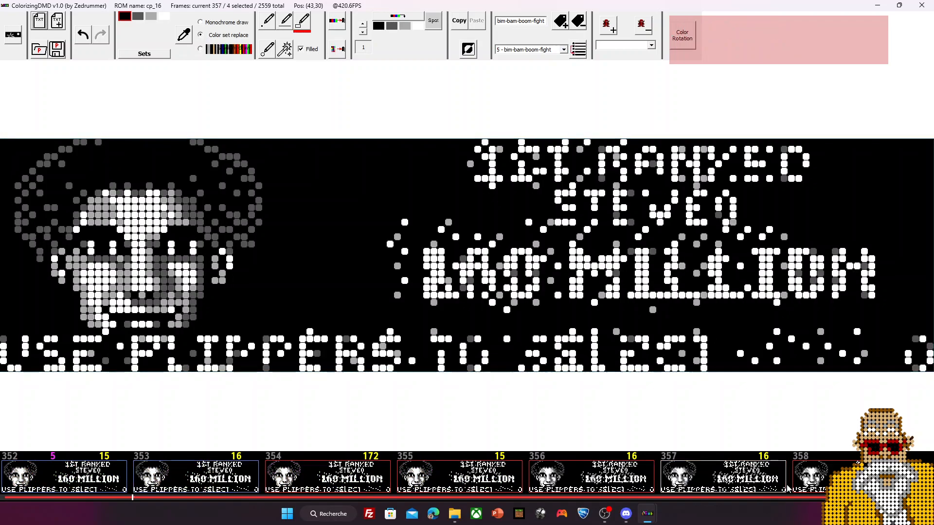
pyautogui.scroll(3, 283, 487)
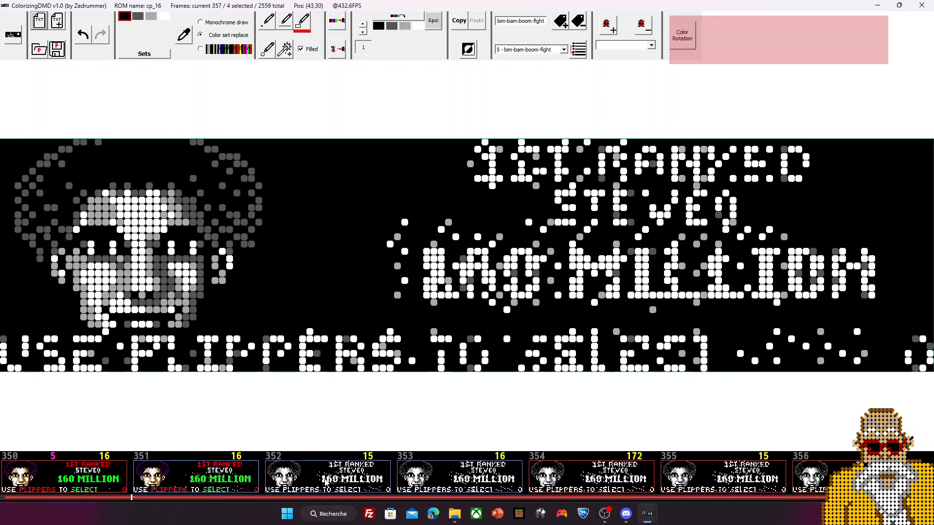
# Select all transition frames from 349 to 385, leaving the already colored Bout 8 frame 386 out of the selection
pyautogui.click(216, 479)
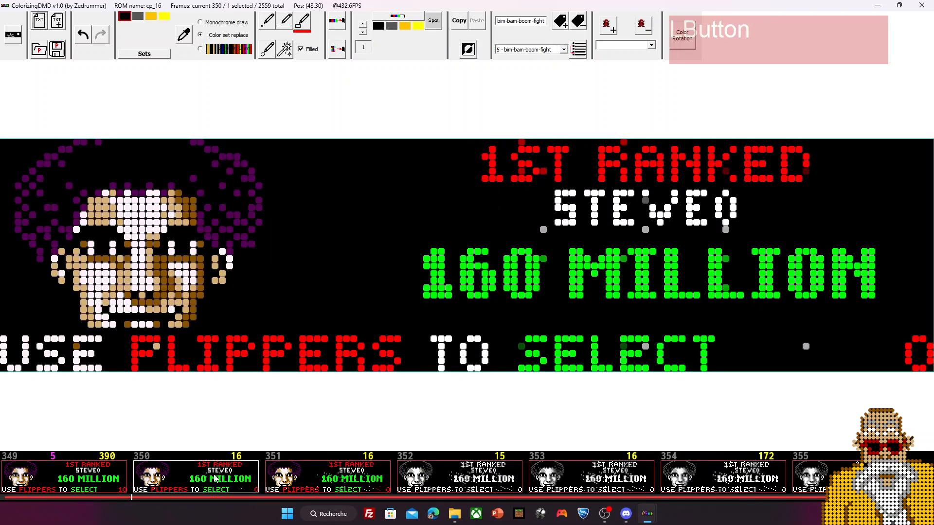
pyautogui.click(330, 483)
pyautogui.scroll(2, 182, 493)
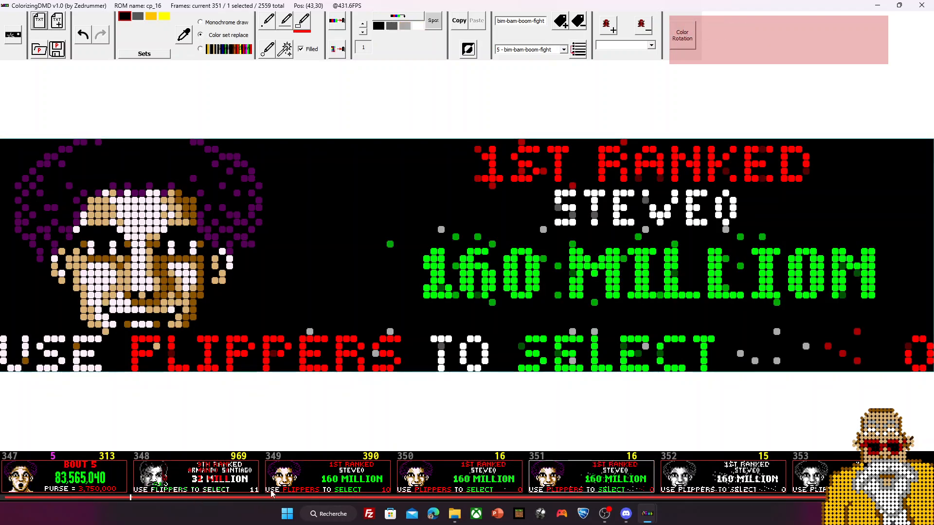
pyautogui.click(321, 493)
pyautogui.scroll(-20, 332, 483)
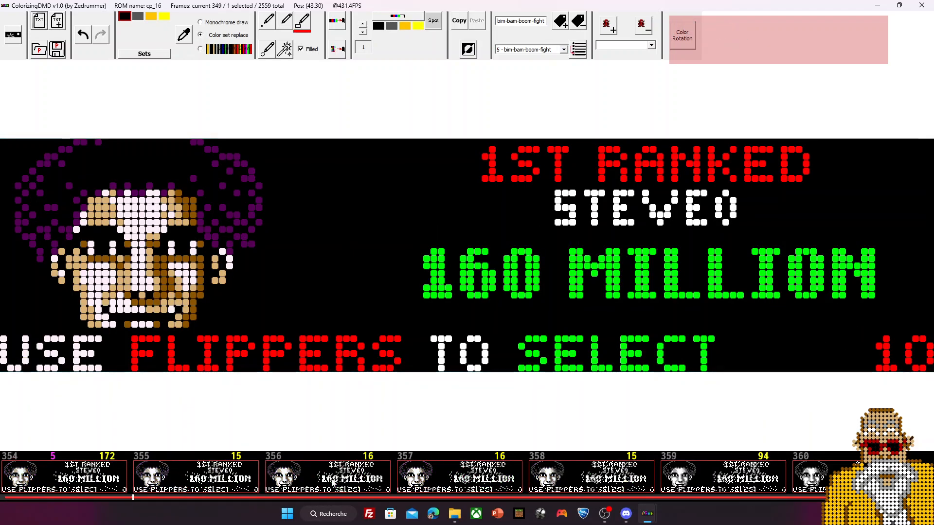
pyautogui.scroll(-3, 334, 481)
pyautogui.scroll(2, 369, 478)
pyautogui.keyDown('shift'); pyautogui.click(544, 479); pyautogui.keyUp('shift')
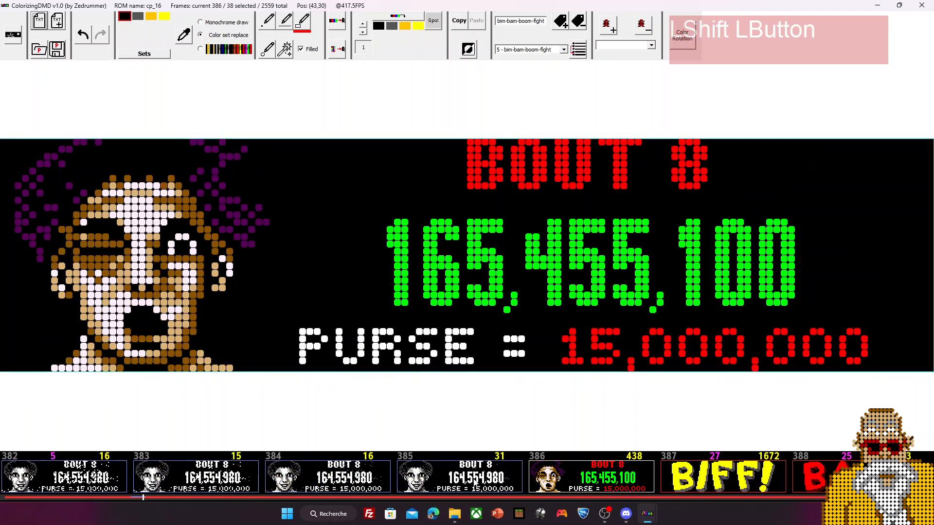
pyautogui.keyDown('ctrl'); pyautogui.click(562, 478); pyautogui.keyUp('ctrl')
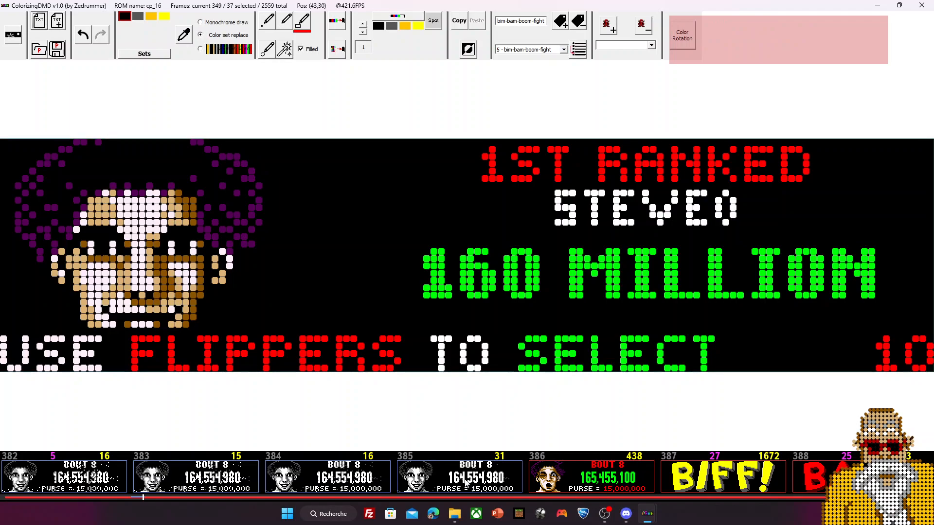
# View selected frame 385 and display frame 349 again, keeping the multi-frame selection
pyautogui.click(466, 484)
pyautogui.scroll(5, 461, 486)
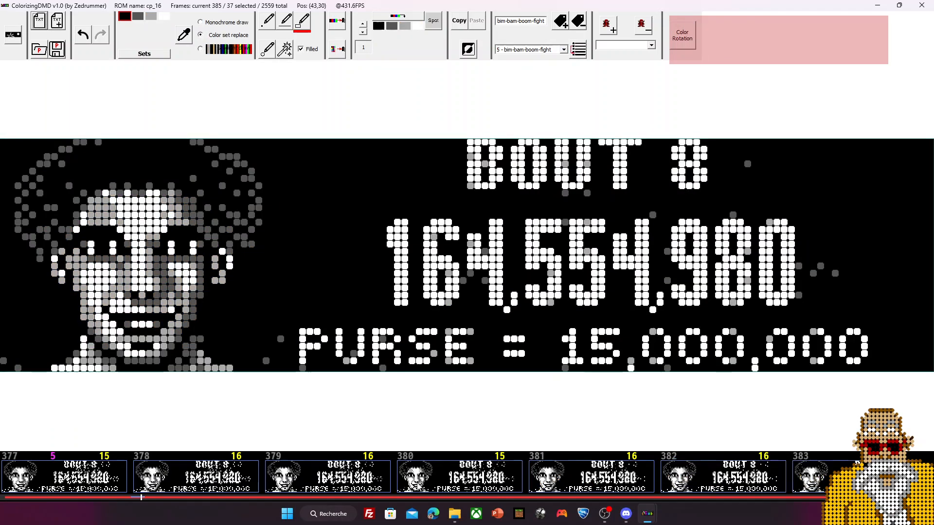
pyautogui.scroll(2, 417, 479)
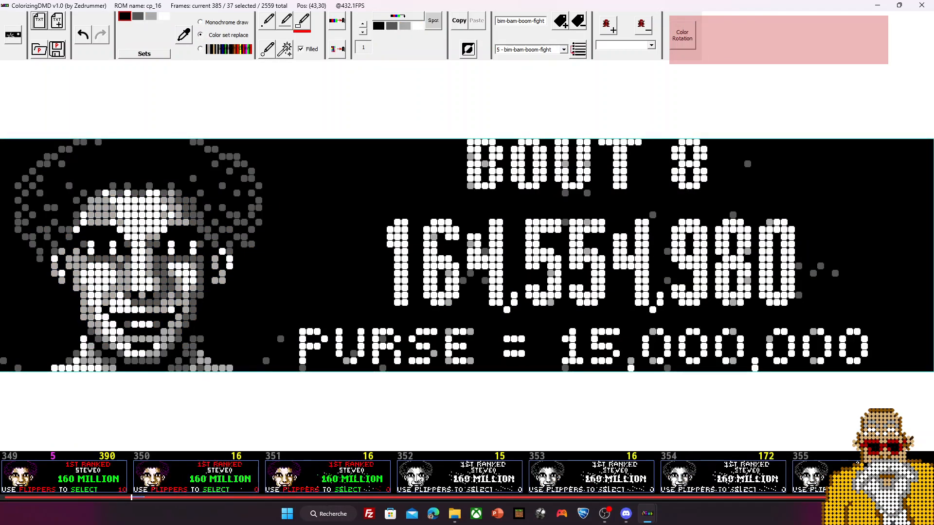
pyautogui.click(489, 472)
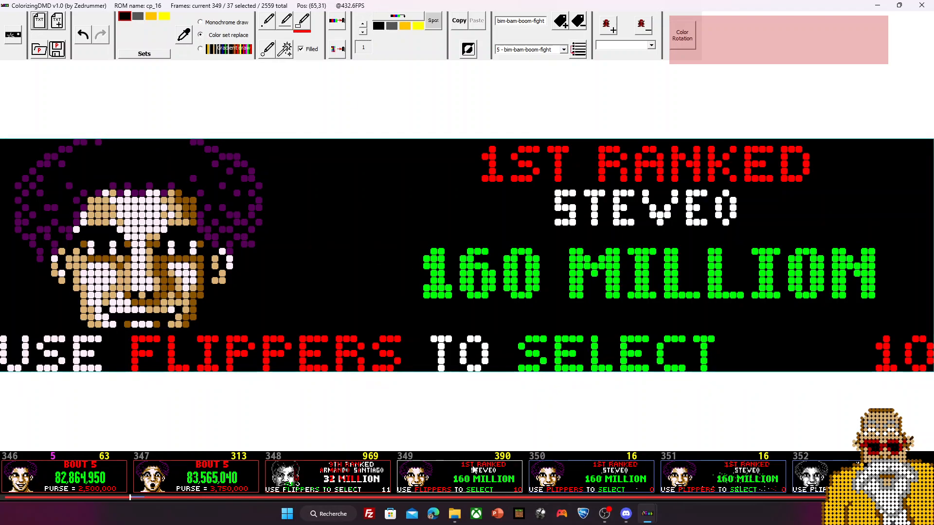
# Assign the green color set to dynamic set 1 and apply it to a rectangle around the 160 MILLION row in the selected frames
pyautogui.click(144, 53)
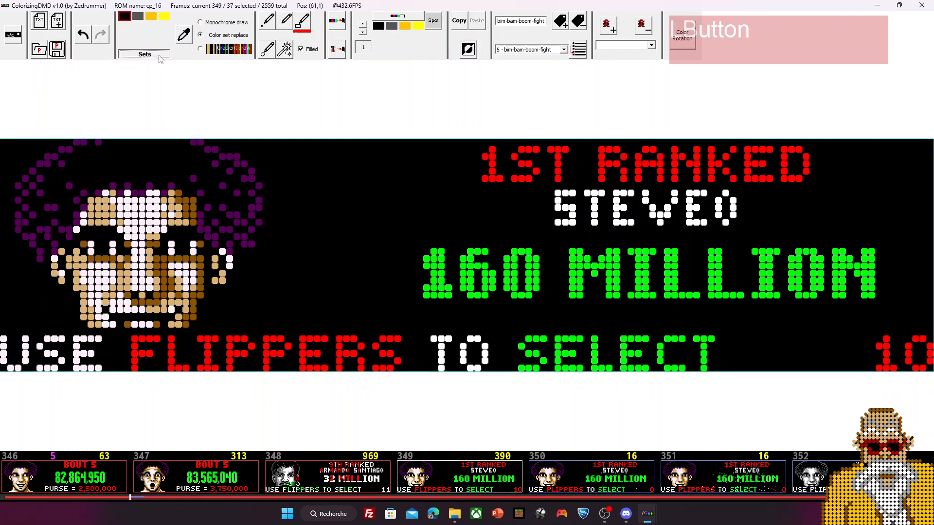
pyautogui.click(158, 56)
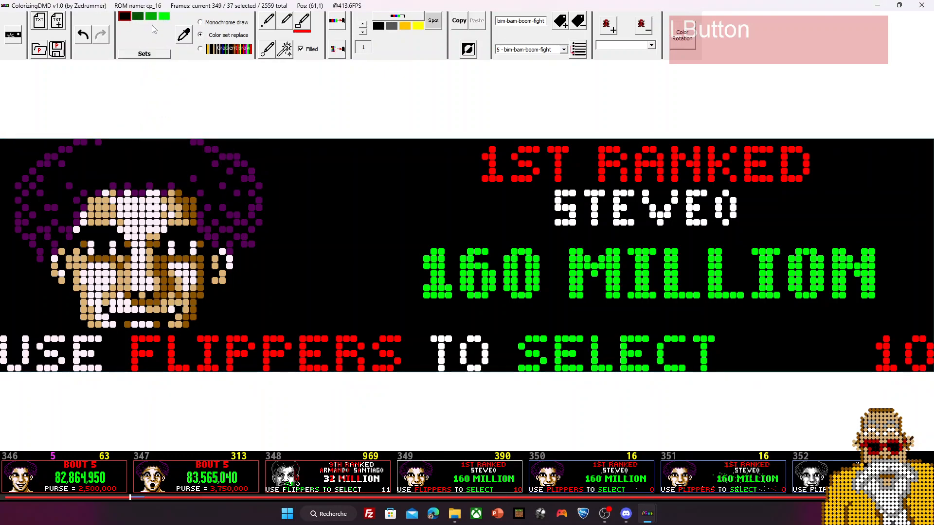
pyautogui.click(370, 34)
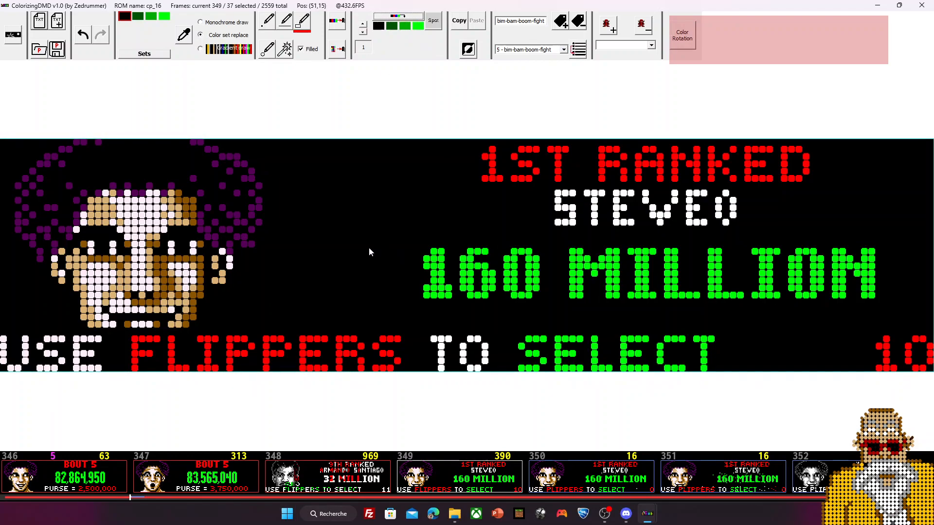
pyautogui.moveTo(321, 252)
pyautogui.mouseDown()
pyautogui.moveTo(774, 300)
pyautogui.moveTo(930, 302)
pyautogui.mouseUp()
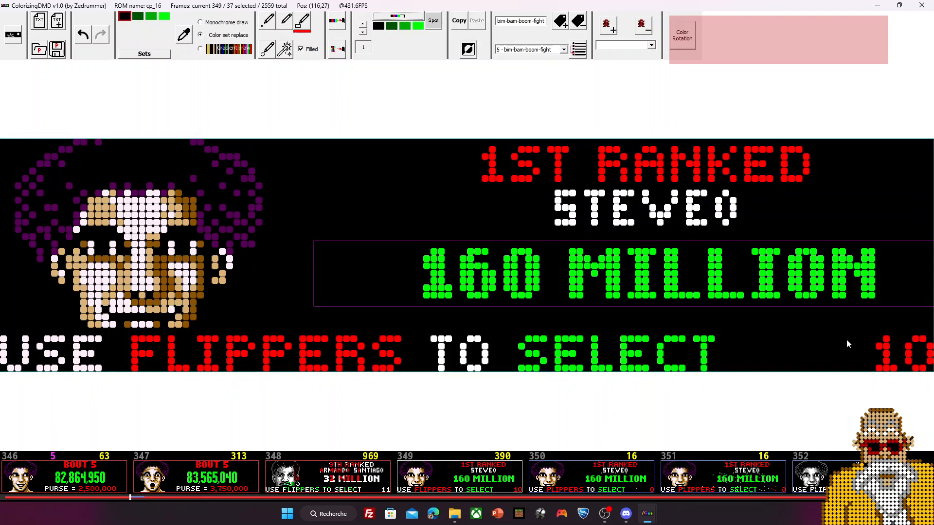
# Assign the red color set to dynamic set 2 and apply it to a rectangle around the countdown number after USE FLIPPERS TO SELECT
pyautogui.click(144, 54)
pyautogui.click(170, 76)
pyautogui.click(396, 16)
pyautogui.click(394, 18)
pyautogui.moveTo(840, 333); pyautogui.dragTo(929, 368)
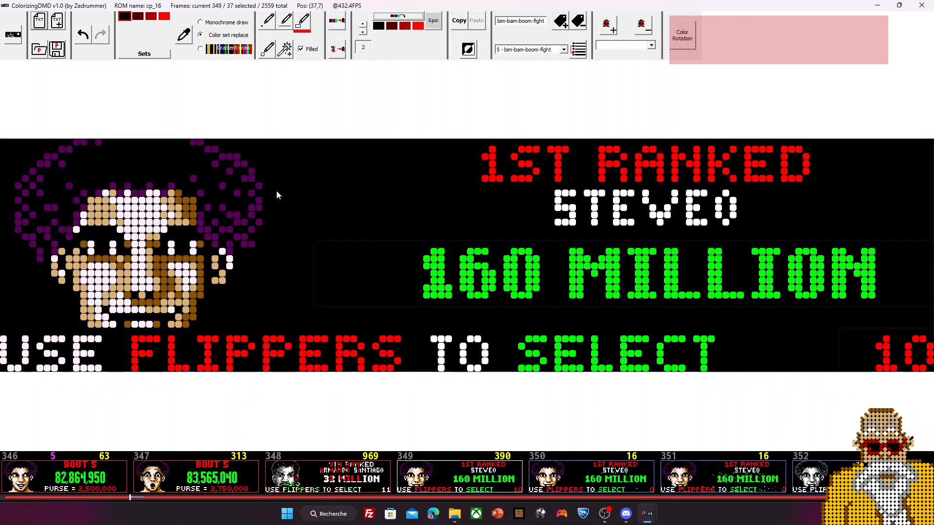
# Check the dynamic green and red areas across the selected frames up to frame 385
pyautogui.scroll(-2, 362, 482)
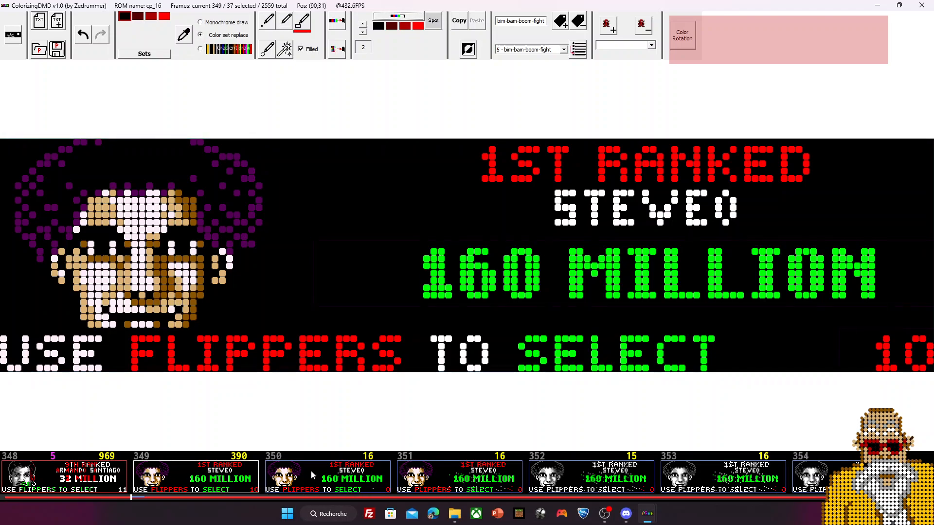
pyautogui.scroll(-3, 559, 474)
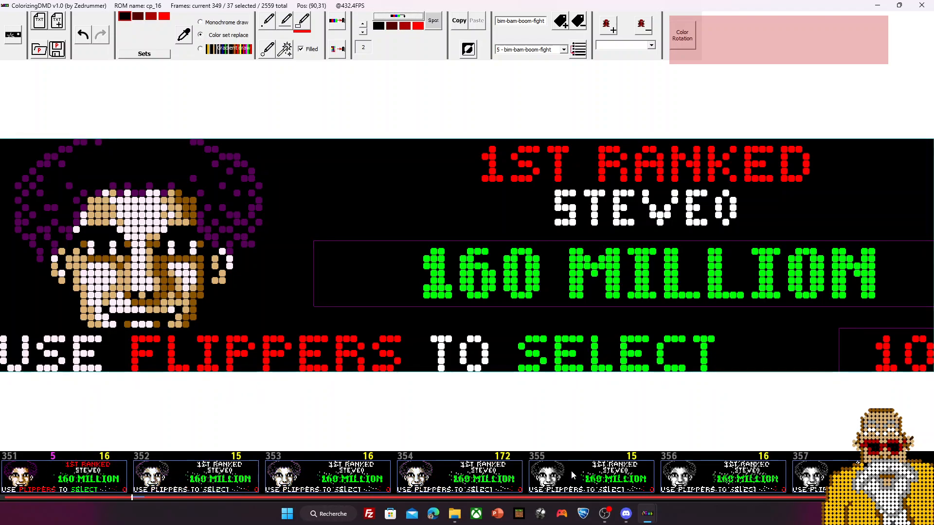
pyautogui.scroll(-12, 578, 478)
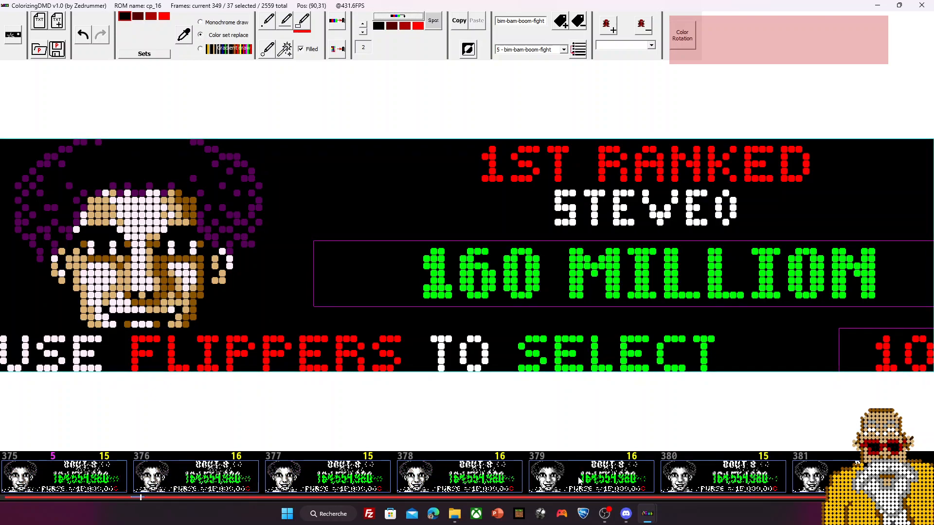
pyautogui.scroll(-1, 579, 480)
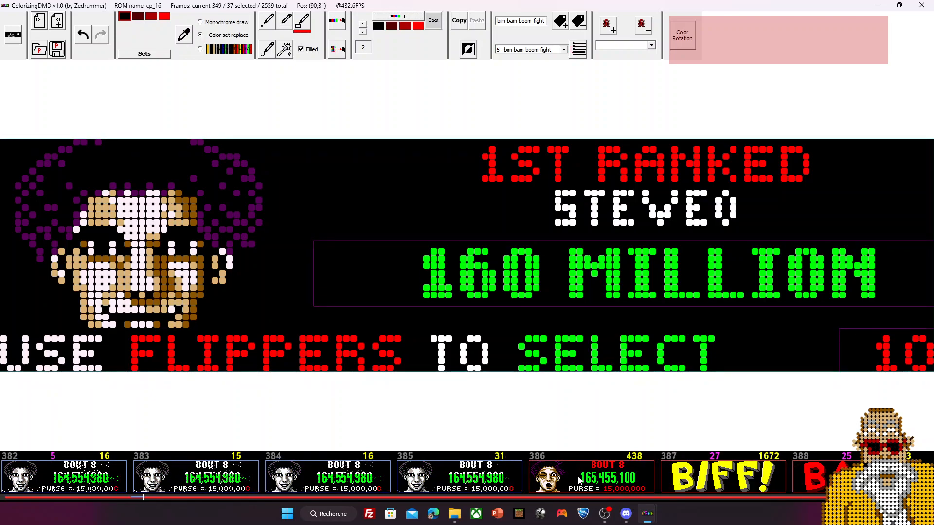
# On frame 385, extend the green dynamic set 1 area across the selected frames to cover the full height of the 164,554,980 score row
pyautogui.click(439, 470)
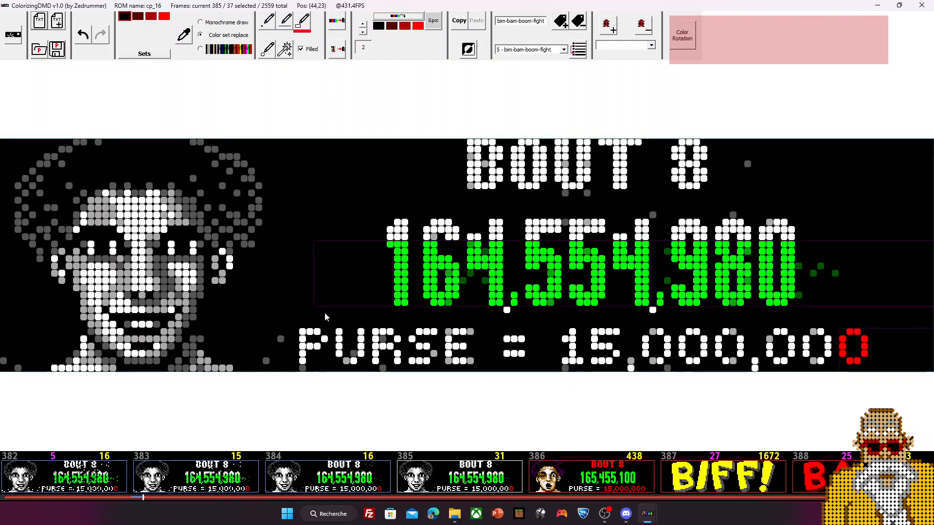
pyautogui.moveTo(316, 310); pyautogui.dragTo(929, 311)
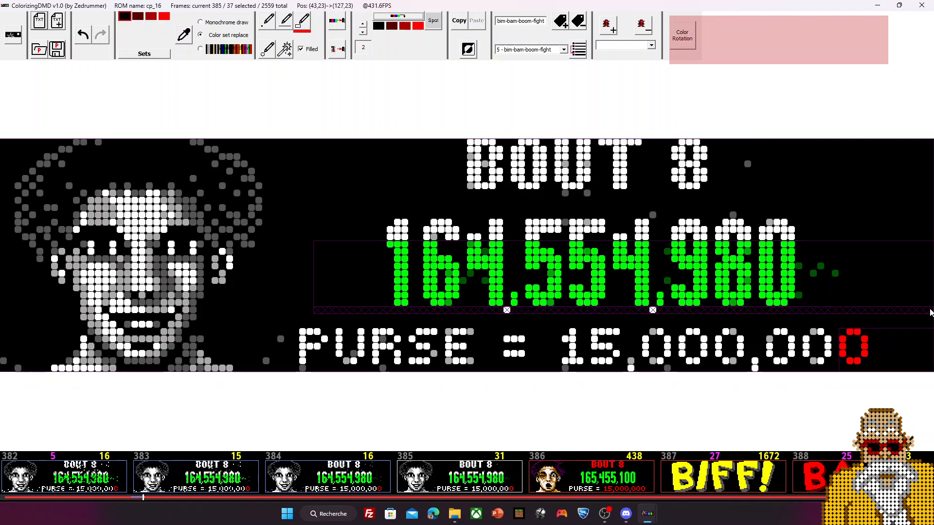
pyautogui.moveTo(314, 220)
pyautogui.mouseDown()
pyautogui.moveTo(810, 233)
pyautogui.moveTo(919, 246)
pyautogui.mouseUp()
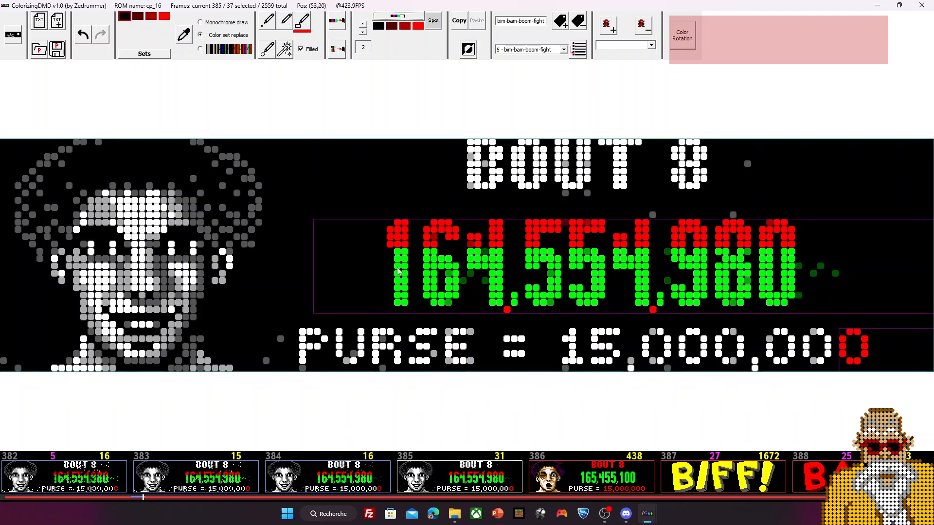
pyautogui.click(362, 32)
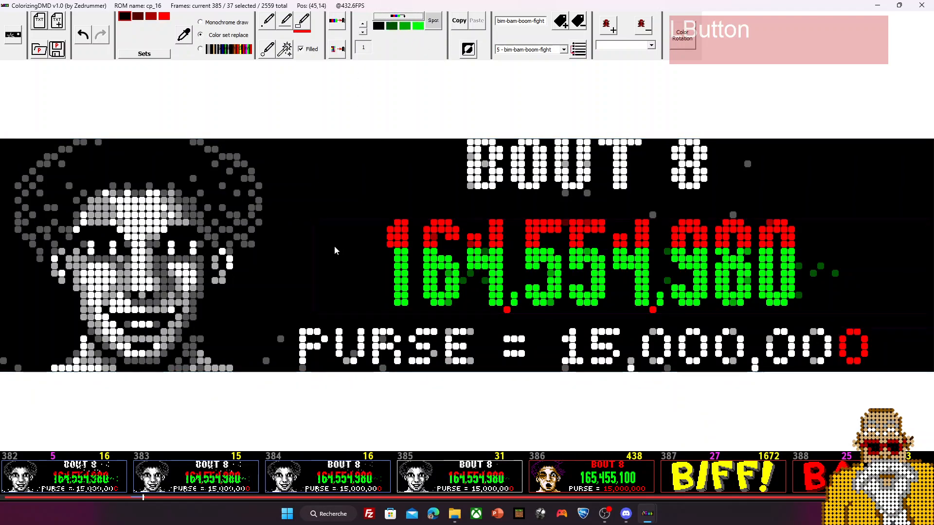
pyautogui.moveTo(314, 221)
pyautogui.mouseDown()
pyautogui.moveTo(878, 321)
pyautogui.moveTo(926, 313)
pyautogui.mouseUp()
# Check the enlarged green area on the selected transition frames, comparing frames 349 and 350, and display frame 349
pyautogui.scroll(3, 370, 493)
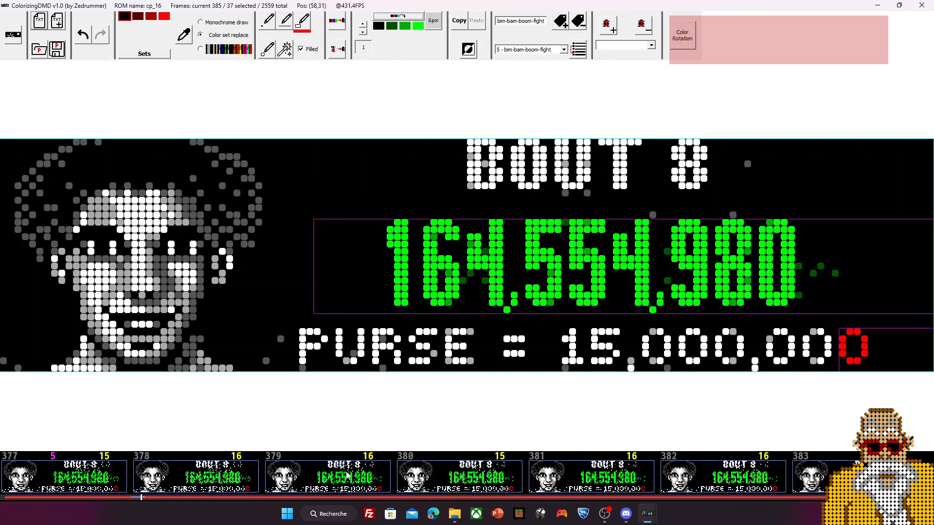
pyautogui.scroll(2, 370, 493)
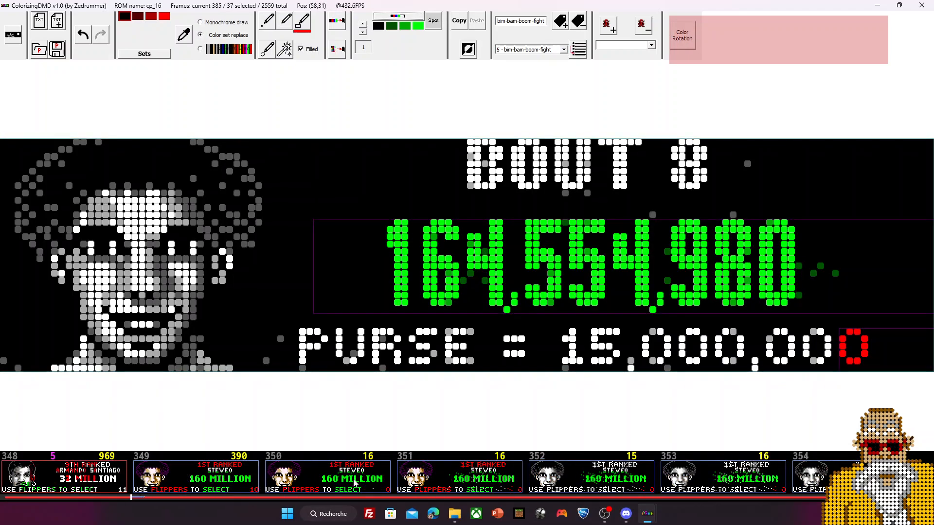
pyautogui.click(360, 483)
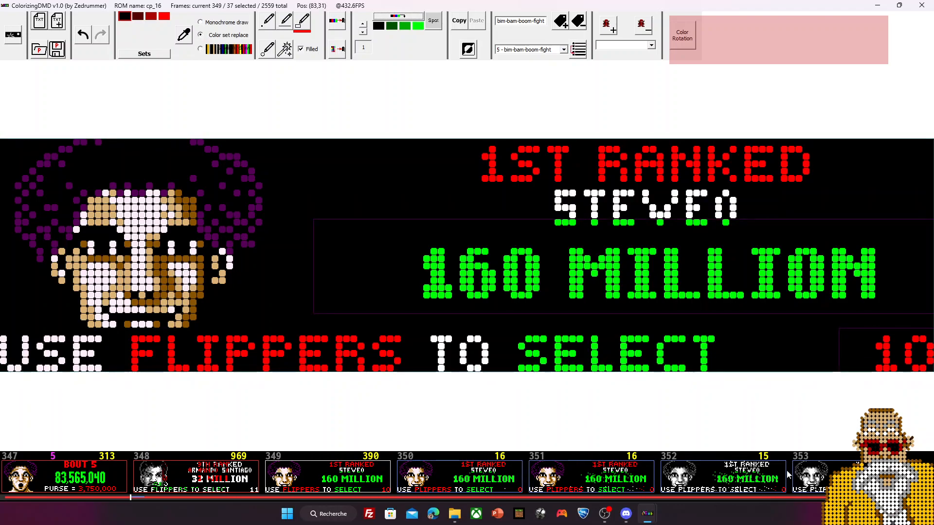
pyautogui.scroll(-6, 588, 479)
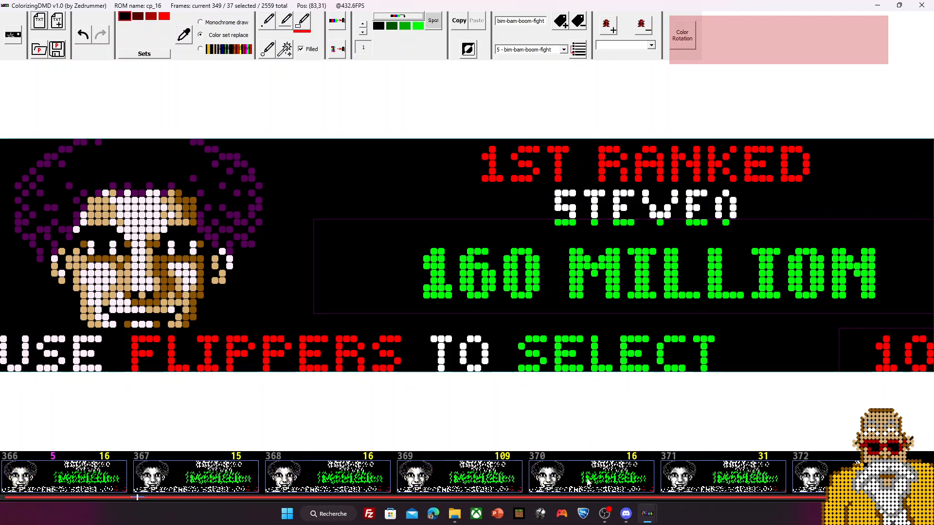
pyautogui.scroll(1, 481, 484)
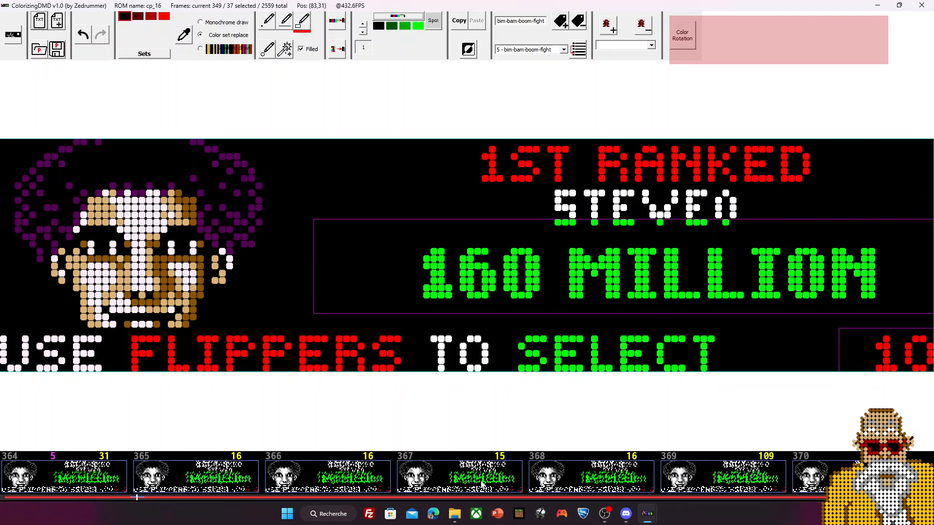
pyautogui.scroll(6, 481, 484)
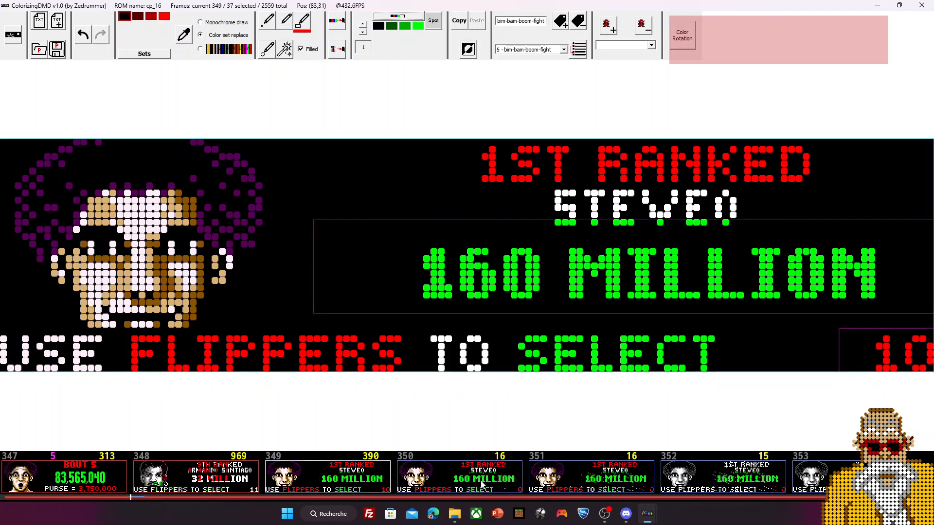
pyautogui.click(397, 479)
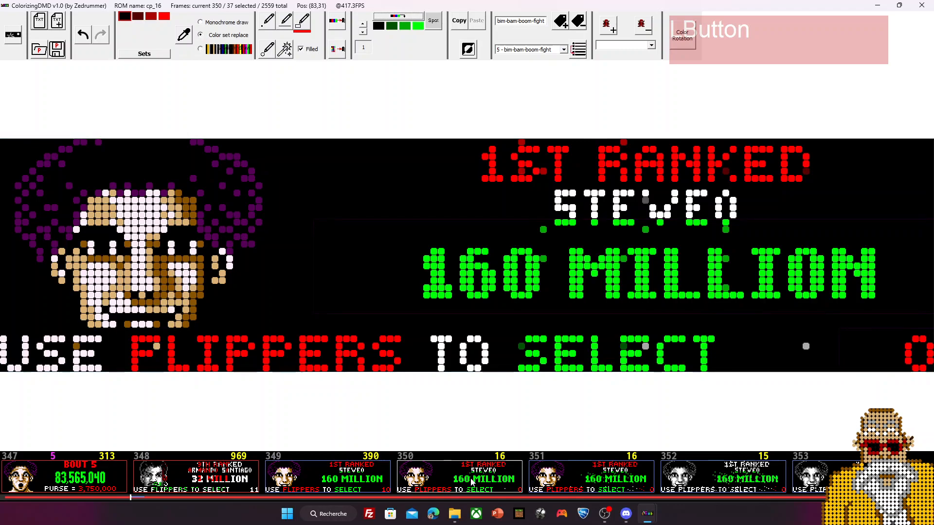
pyautogui.click(351, 474)
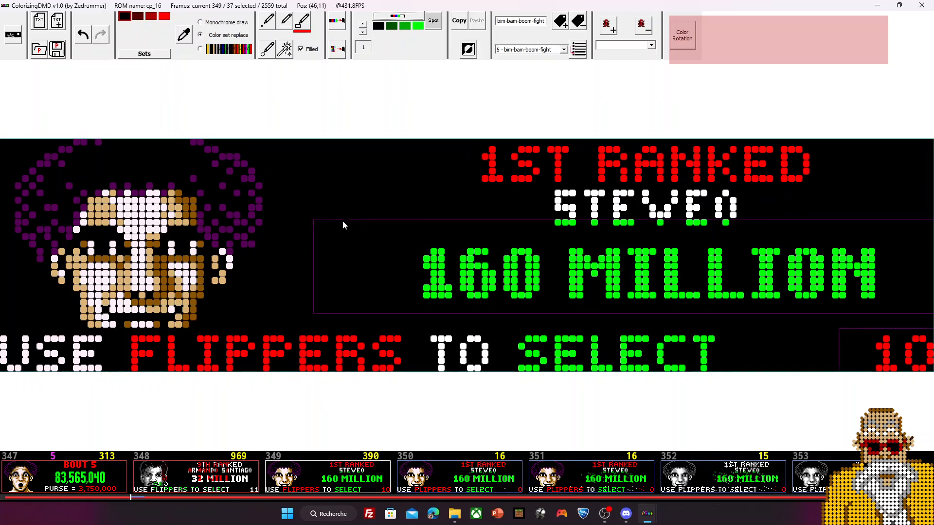
# Copy the whole coloring of frame 349 and paste it at the same position onto all selected frames
pyautogui.hotkey('ctrl', 'a')
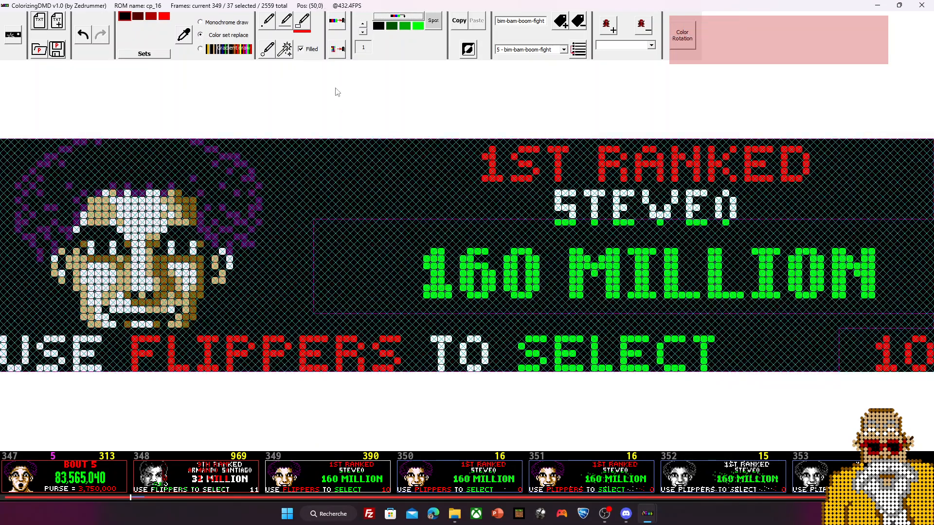
pyautogui.click(459, 21)
pyautogui.click(476, 21)
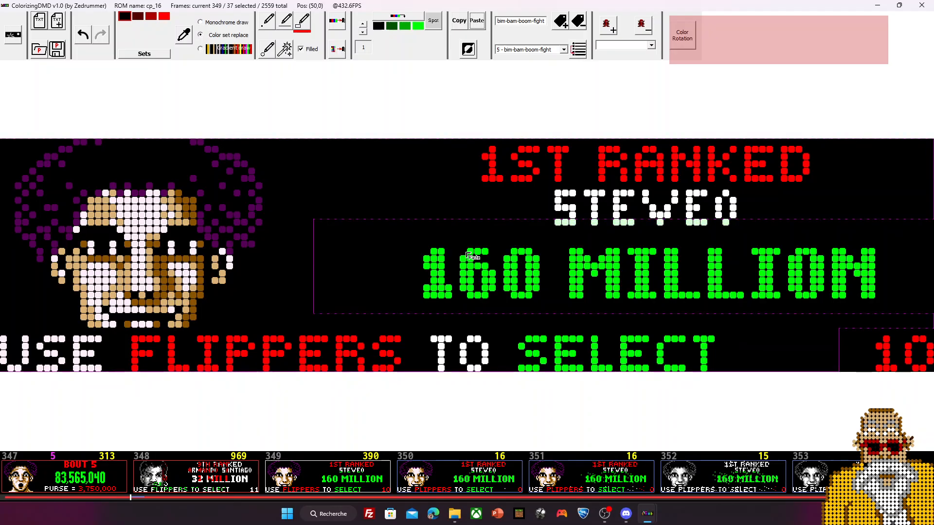
pyautogui.press('Return')
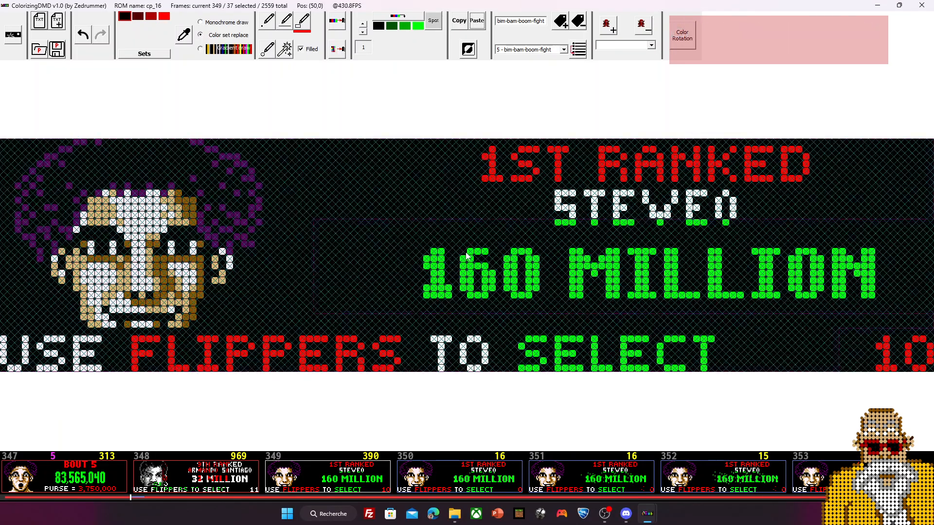
# Check the pasted coloring up to frame 385, briefly viewing that frame's original image in comparison mask mode
pyautogui.scroll(-5, 489, 476)
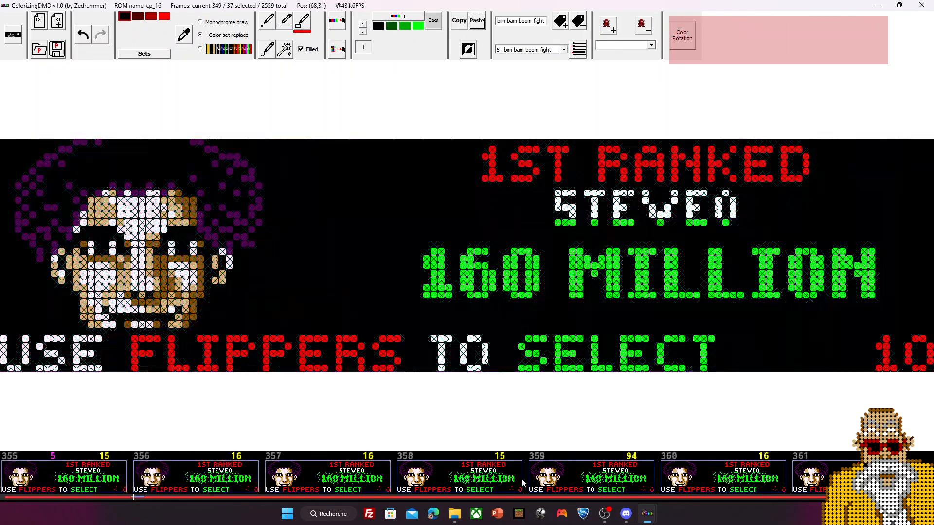
pyautogui.scroll(-6, 523, 482)
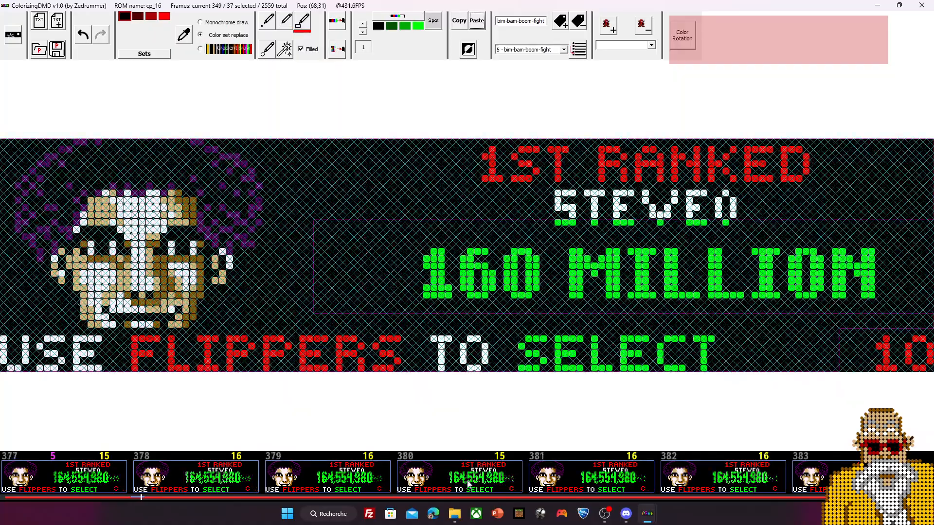
pyautogui.scroll(-3, 468, 484)
pyautogui.scroll(3, 468, 484)
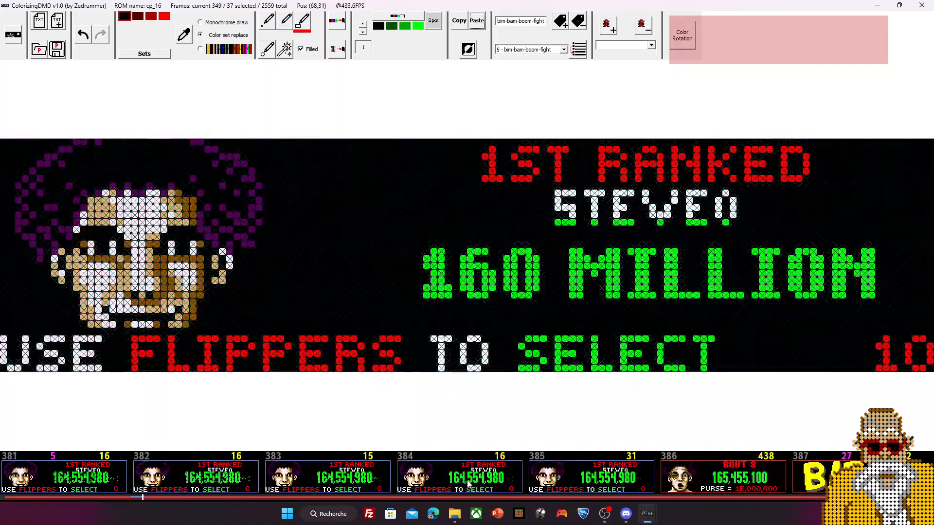
pyautogui.click(631, 473)
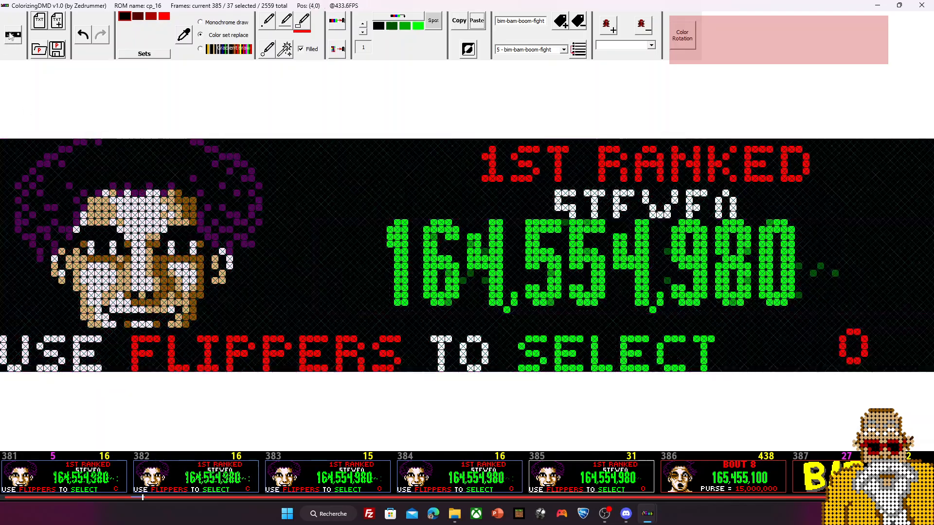
pyautogui.click(412, 371)
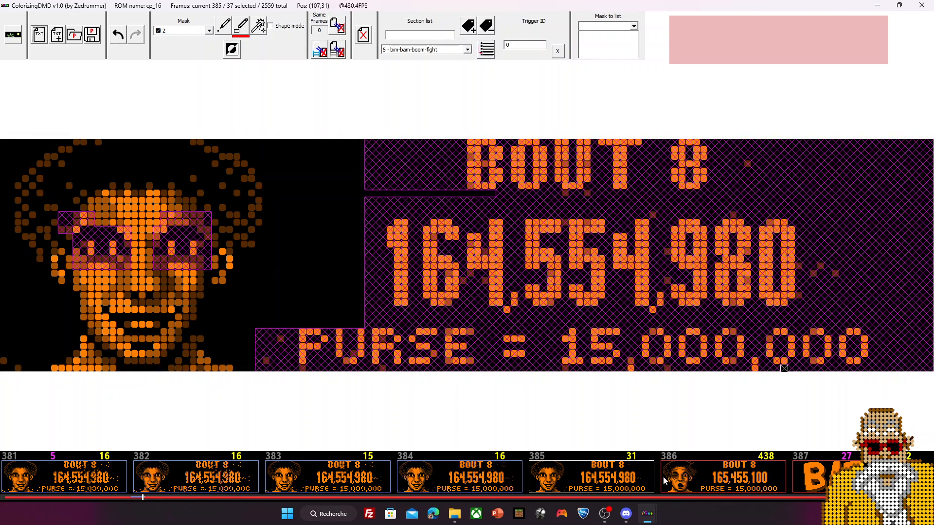
pyautogui.click(15, 36)
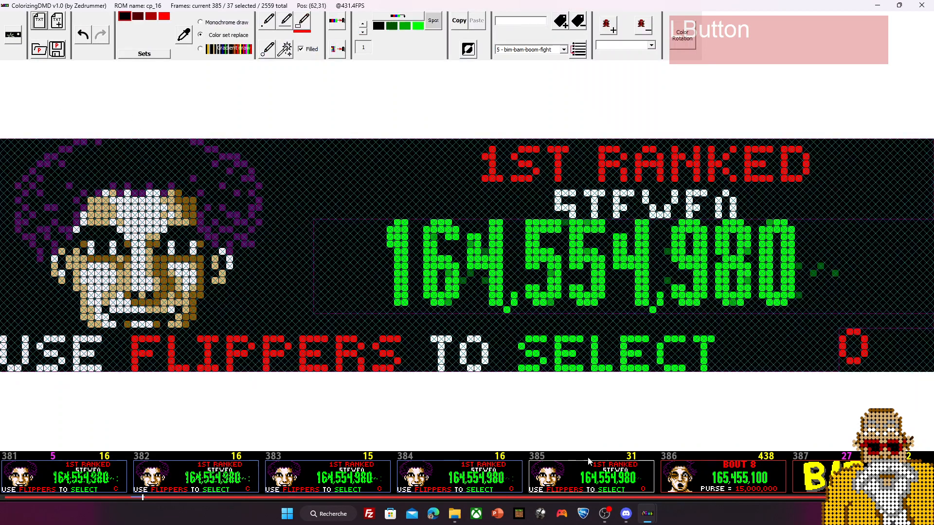
# Replace the current multi-frame selection with frames 362 to 385
pyautogui.click(692, 479)
pyautogui.click(612, 475)
pyautogui.scroll(5, 593, 481)
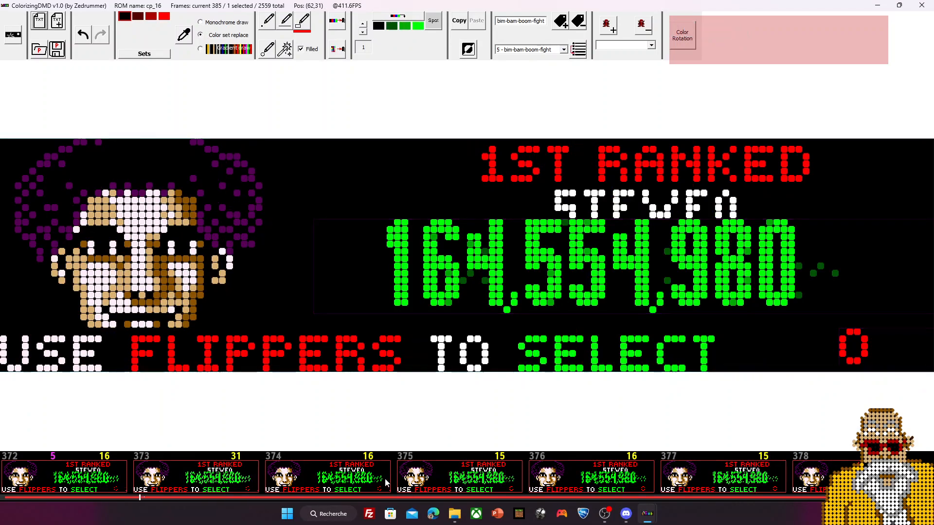
pyautogui.scroll(-5, 582, 489)
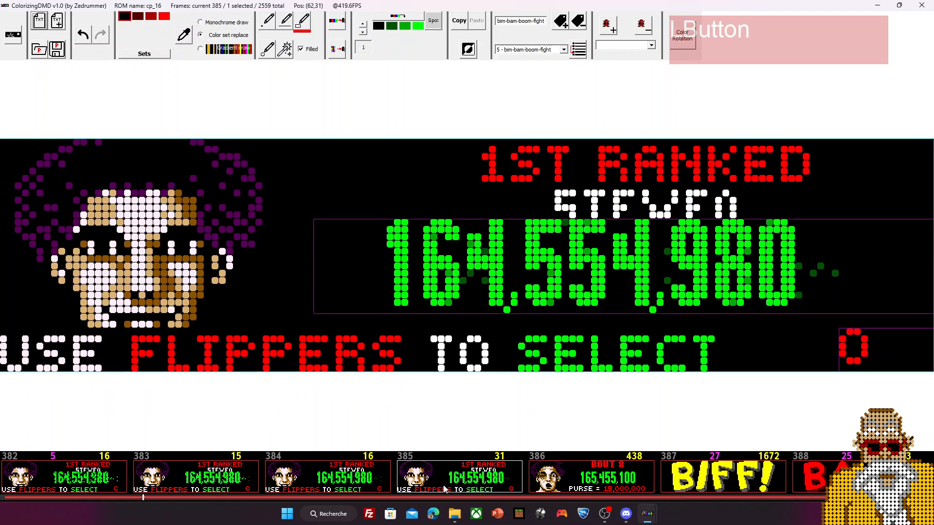
pyautogui.scroll(5, 444, 488)
pyautogui.scroll(3, 444, 489)
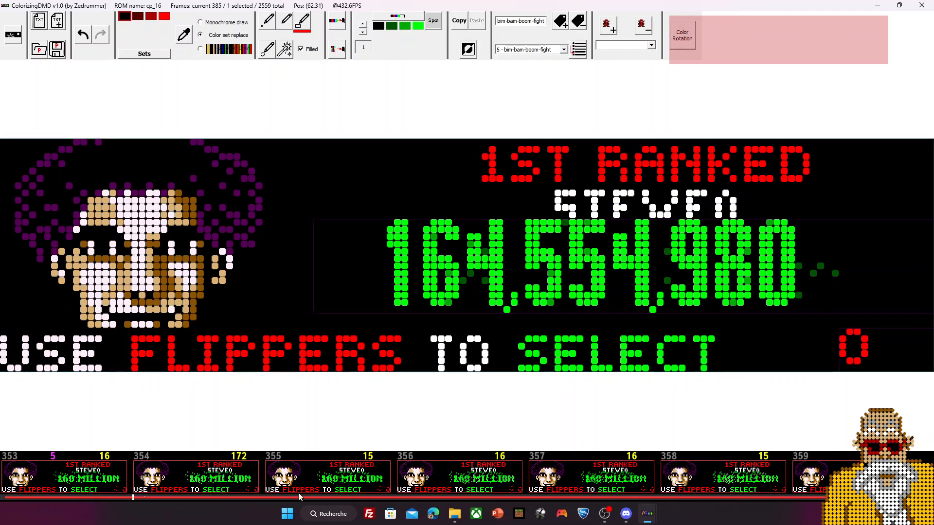
pyautogui.scroll(-1, 485, 481)
pyautogui.scroll(-1, 471, 482)
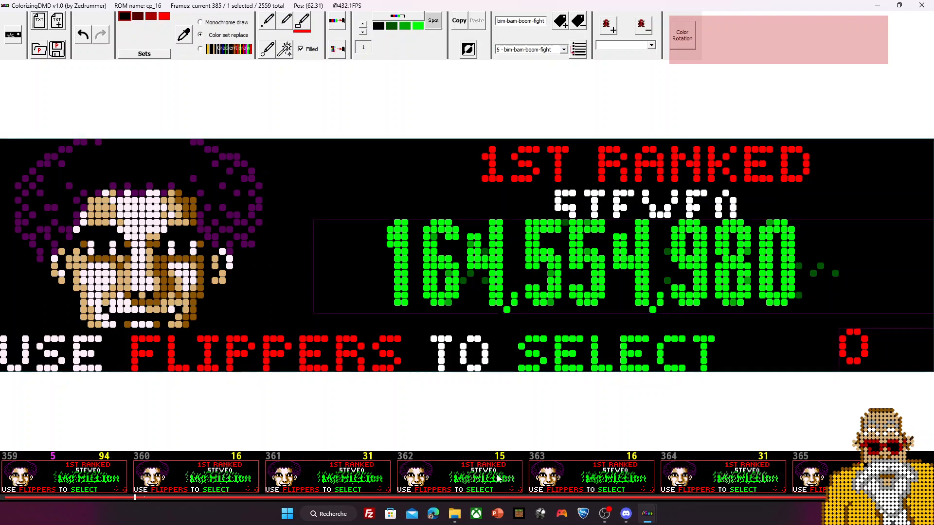
pyautogui.keyDown('shift'); pyautogui.click(461, 482); pyautogui.keyUp('shift')
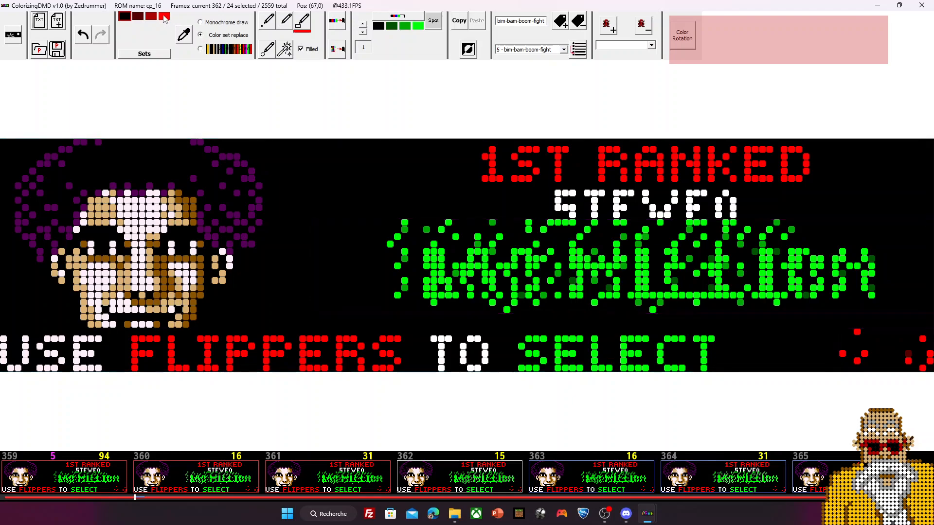
# Apply red dynamic set 2 to the area above the green row, and assign the grey-white set to dynamic set 3 for the PURSE row
pyautogui.click(365, 29)
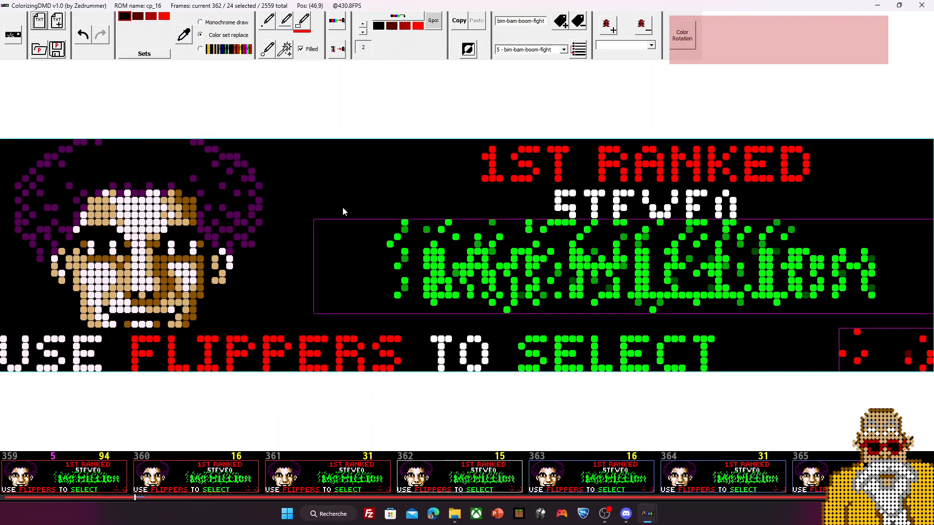
pyautogui.moveTo(319, 214); pyautogui.dragTo(930, 141)
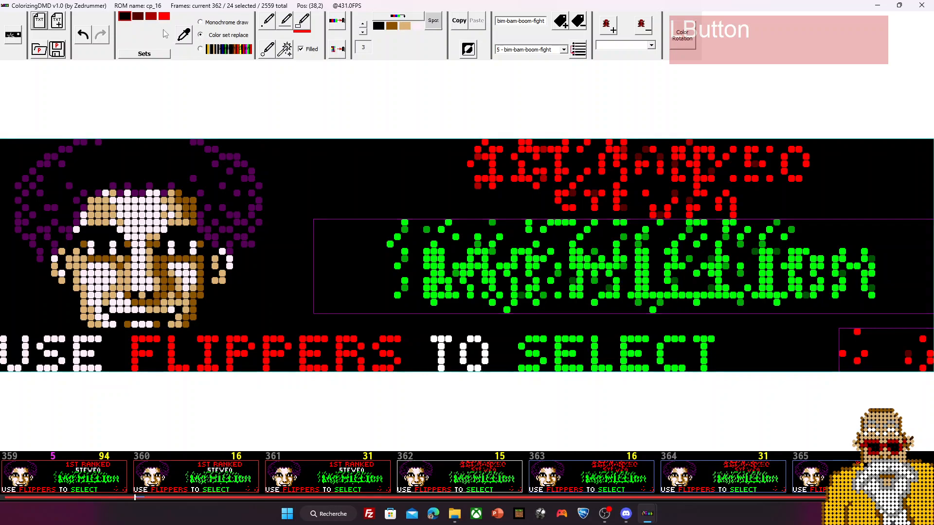
pyautogui.click(149, 54)
pyautogui.click(156, 94)
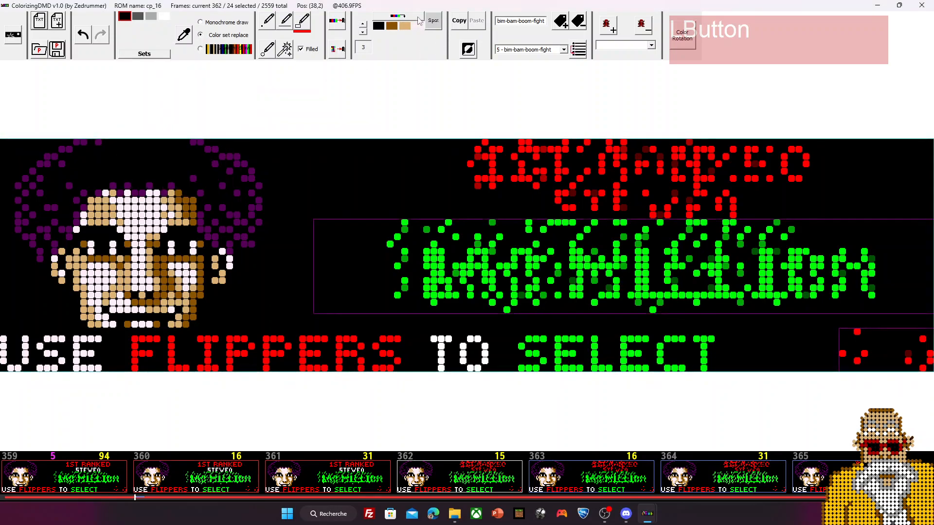
pyautogui.rightClick(929, 321)
pyautogui.moveTo(929, 318); pyautogui.dragTo(298, 374)
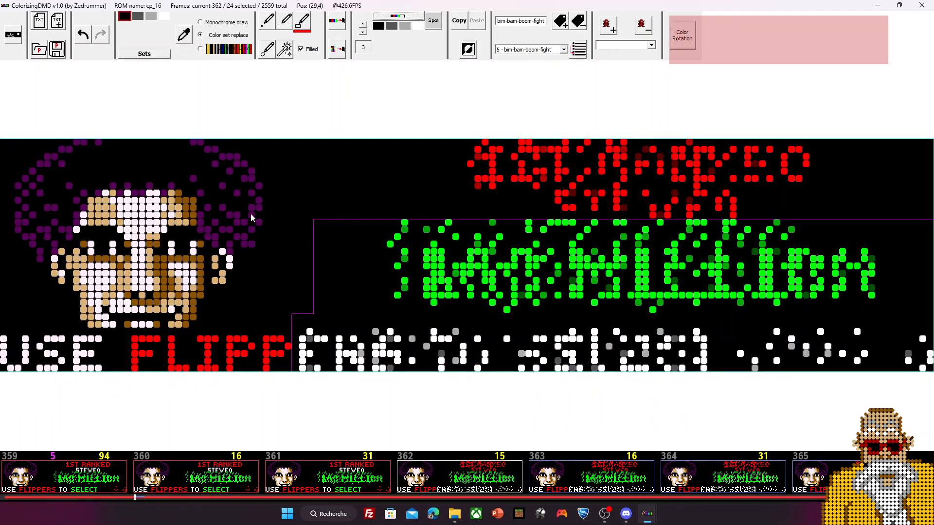
# Recolor the strip below the face, where USE FLIPP was pasted, with the brown skin color set 05
pyautogui.keyDown('shift'); pyautogui.click(287, 337); pyautogui.keyUp('shift')
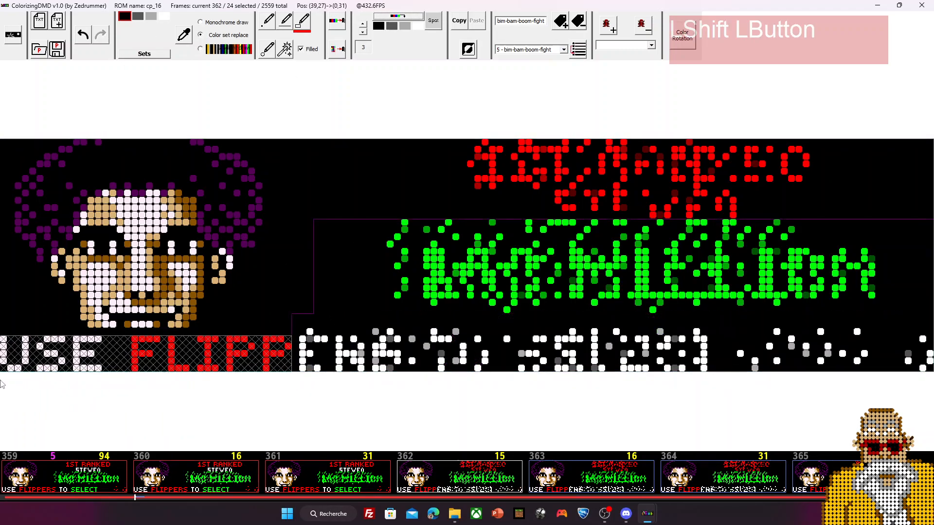
pyautogui.keyDown('shift'); pyautogui.click(291, 383); pyautogui.keyUp('shift')
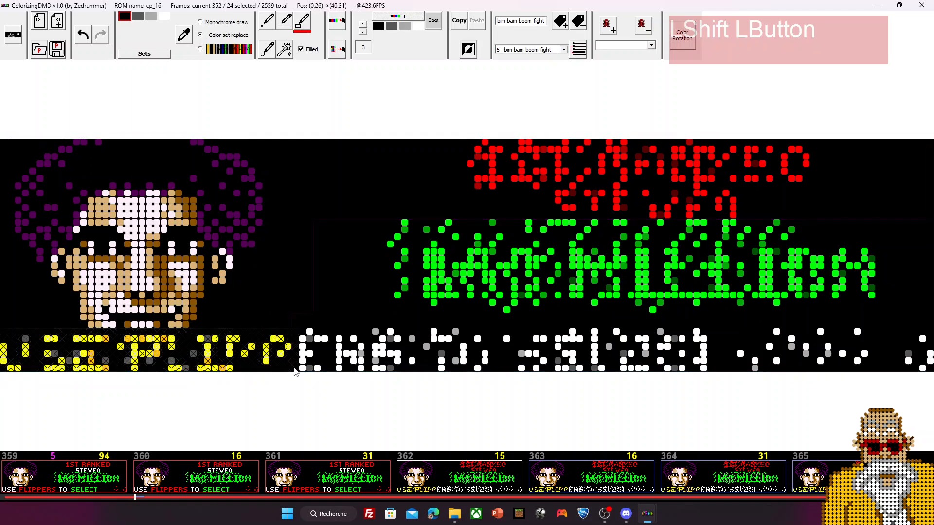
pyautogui.click(143, 54)
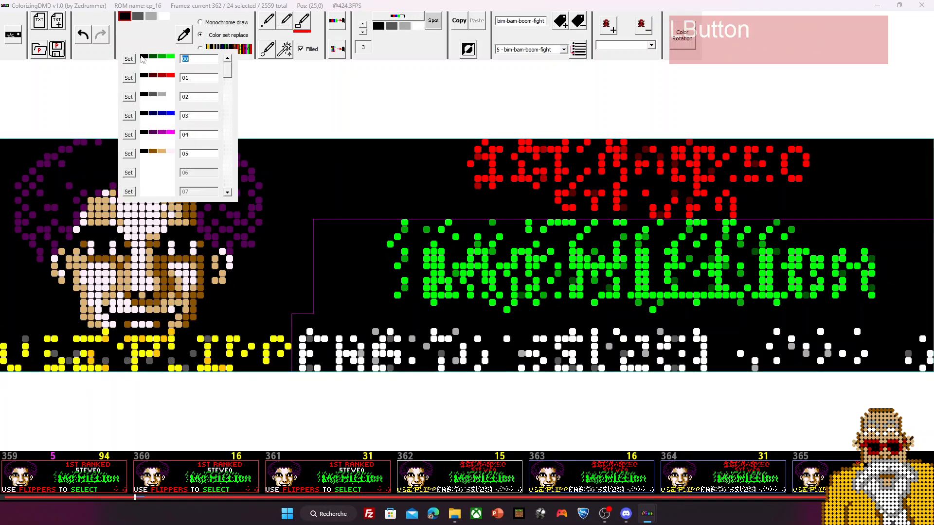
pyautogui.click(163, 155)
pyautogui.keyDown('shift'); pyautogui.click(69, 372); pyautogui.keyUp('shift')
pyautogui.moveTo(3, 341); pyautogui.dragTo(288, 378)
# Check the new Bout 8 coloring through the end of the selected frames, viewing frame 384
pyautogui.scroll(-5, 402, 485)
pyautogui.scroll(-3, 424, 469)
pyautogui.scroll(1, 388, 489)
pyautogui.click(436, 481)
pyautogui.click(348, 484)
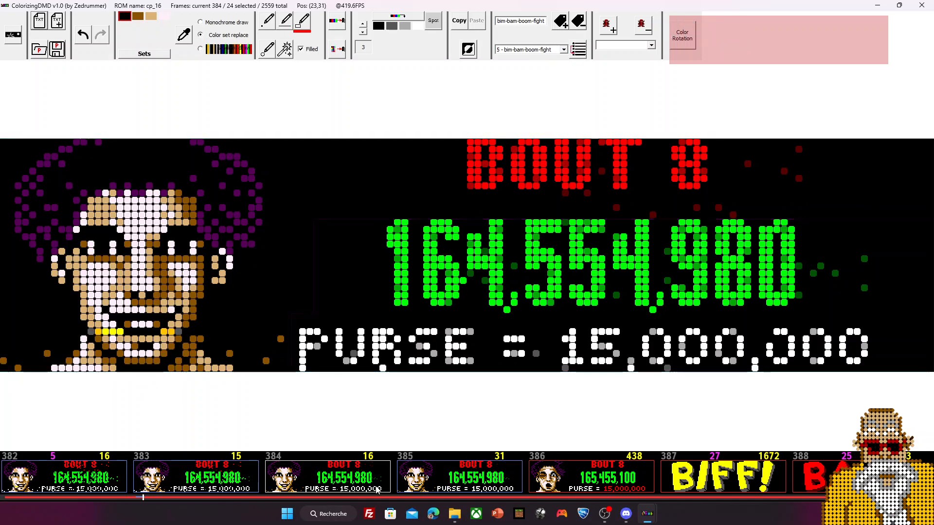
# Select frames 365 to 385 and recolor the strip below the face with the brown skin color set
pyautogui.click(592, 476)
pyautogui.click(473, 476)
pyautogui.scroll(3, 473, 476)
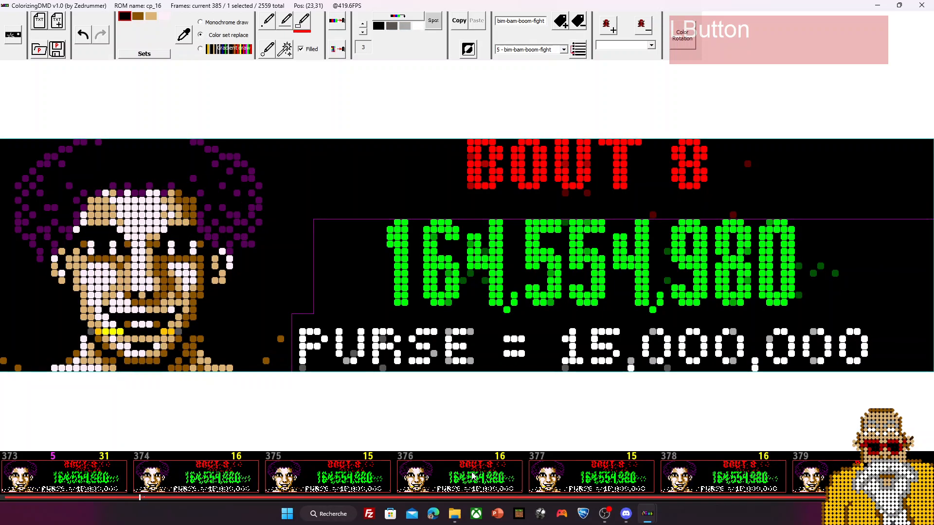
pyautogui.scroll(2, 473, 476)
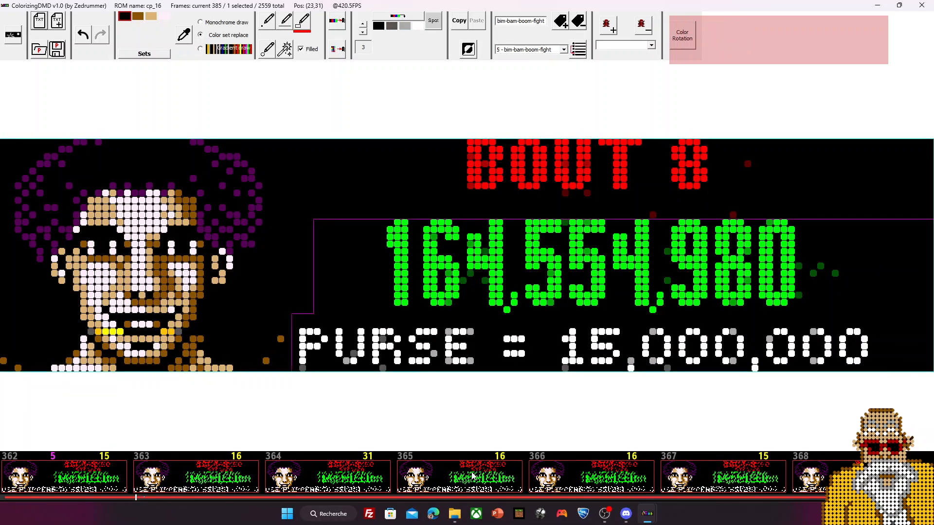
pyautogui.keyDown('shift'); pyautogui.click(429, 484); pyautogui.keyUp('shift')
pyautogui.moveTo(267, 335); pyautogui.dragTo(31, 340)
# Check the recolored strip below the face frame by frame, moving forward from frame 365 through the Bout 8 frames
pyautogui.click(440, 475)
pyautogui.press('Right')
pyautogui.press('Right')
pyautogui.press('Right')
pyautogui.press('Right')
pyautogui.press('Right')
pyautogui.press('Right')
pyautogui.press('Right')
pyautogui.press('Right')
pyautogui.press('Right')
pyautogui.press('Right')
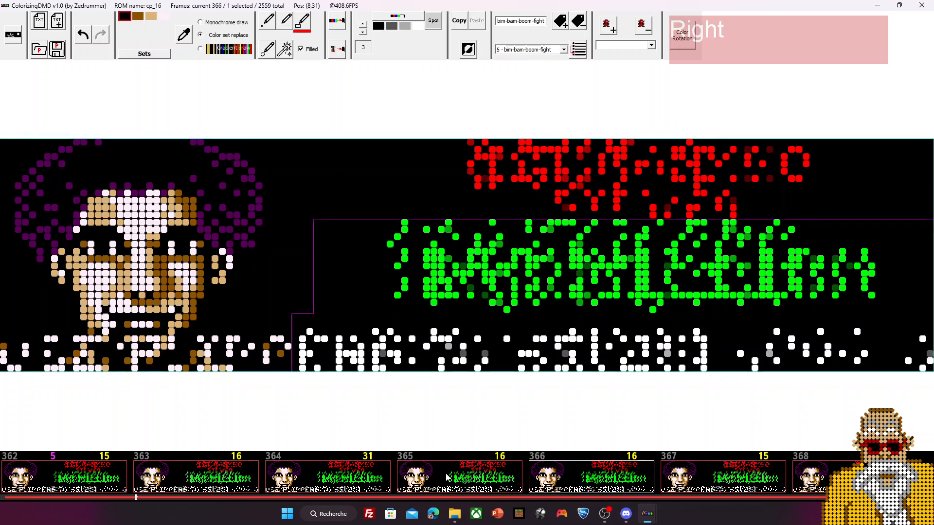
pyautogui.press('Right')
pyautogui.press('Right')
pyautogui.press('Right')
pyautogui.press('Right')
pyautogui.press('Right')
pyautogui.press('Right')
pyautogui.press('Right')
pyautogui.press('Right')
pyautogui.press('Right')
pyautogui.press('Right')
pyautogui.press('Right')
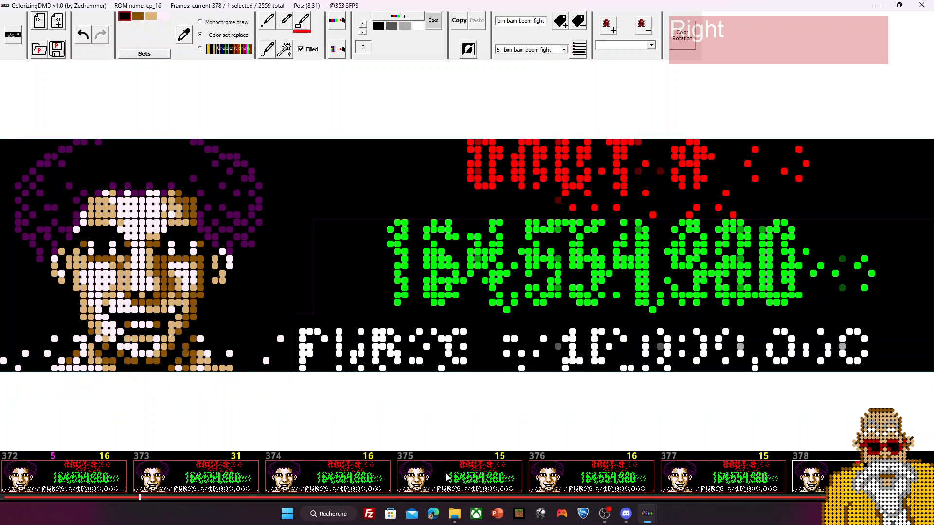
pyautogui.press('Right')
# Review the coloring backwards from the Bout 8 frames through the transition to frame 348
pyautogui.press('Left')
pyautogui.press('Left')
pyautogui.press('Left')
pyautogui.press('Left')
pyautogui.press('Left')
pyautogui.press('Left')
pyautogui.press('Left')
pyautogui.press('Left')
pyautogui.press('Left')
pyautogui.press('Left')
pyautogui.press('Left')
pyautogui.press('Left')
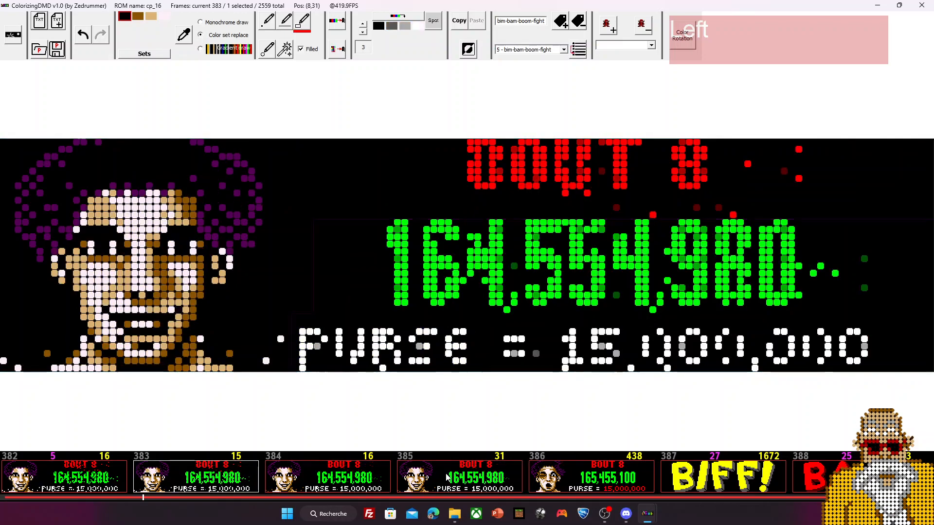
pyautogui.press('Left')
pyautogui.press('Left')
pyautogui.press('Left')
pyautogui.press('Left')
pyautogui.press('Left')
pyautogui.press('Left')
pyautogui.press('Left')
pyautogui.press('Left')
pyautogui.press('Left')
pyautogui.press('Left')
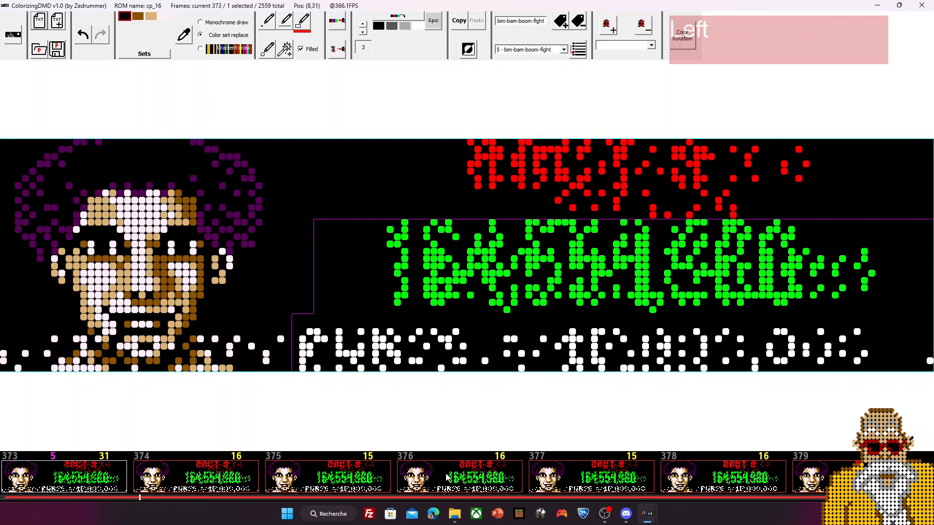
pyautogui.press('Left')
pyautogui.press('Left')
pyautogui.press('Left')
pyautogui.press('Left')
pyautogui.press('Left')
pyautogui.press('Left')
pyautogui.press('Left')
pyautogui.press('Left')
pyautogui.press('Left')
pyautogui.press('Left')
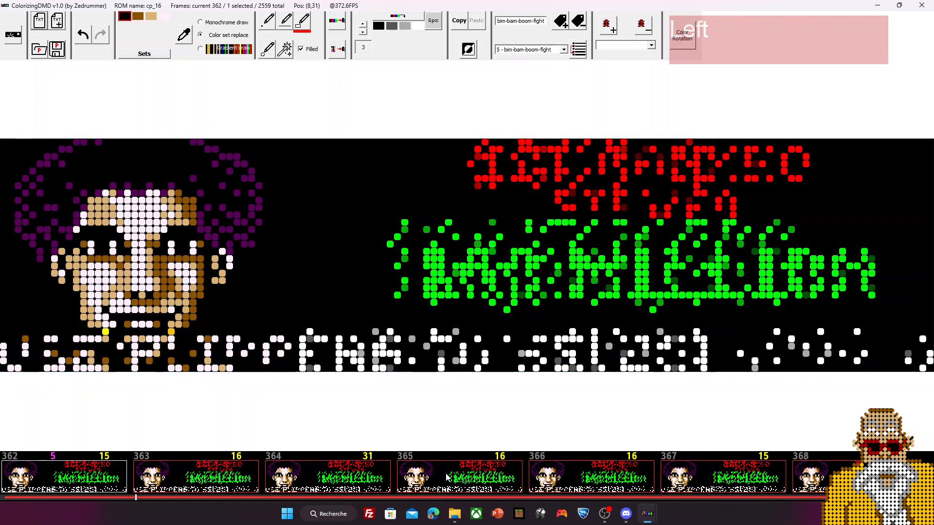
pyautogui.press('Left')
pyautogui.press('Left')
pyautogui.press('Left')
pyautogui.press('Left')
pyautogui.press('Left')
pyautogui.press('Left')
pyautogui.press('Left')
pyautogui.press('Left')
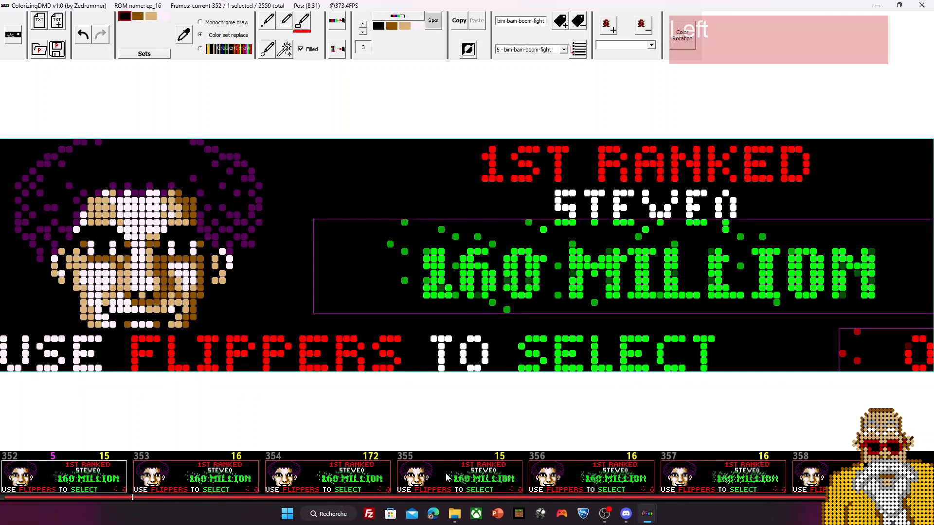
pyautogui.press('Right')
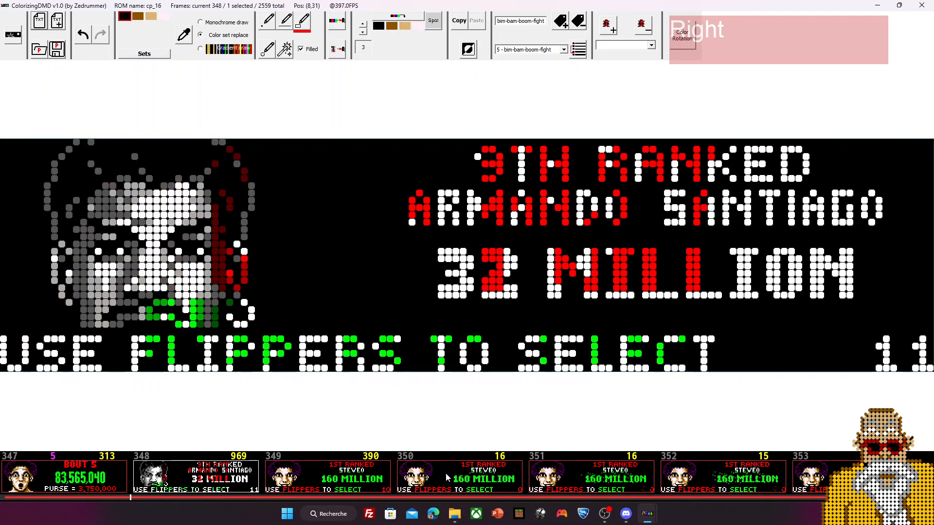
# Select the 1st Ranked frames 349 to 361
pyautogui.click(323, 470)
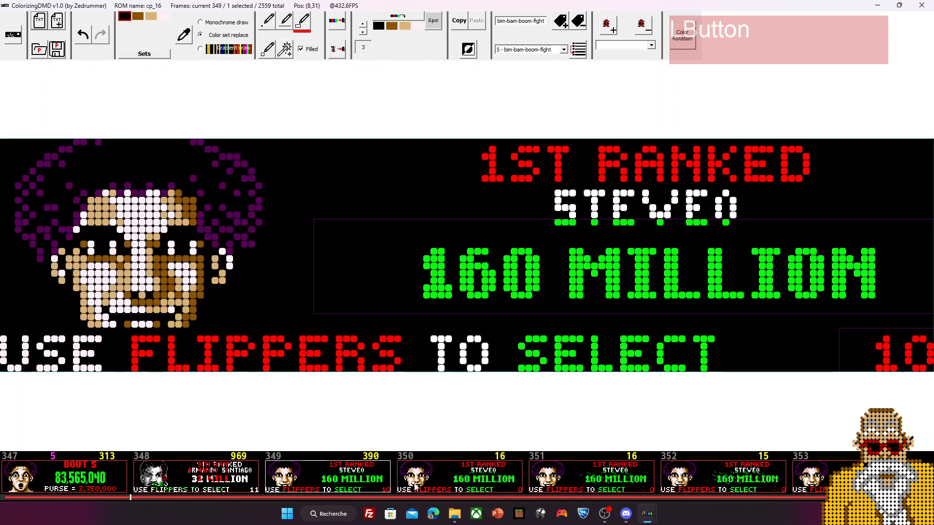
pyautogui.click(192, 472)
pyautogui.click(370, 475)
pyautogui.scroll(-4, 389, 477)
pyautogui.scroll(-11, 388, 473)
pyautogui.scroll(3, 388, 473)
pyautogui.keyDown('shift'); pyautogui.click(362, 474); pyautogui.keyUp('shift')
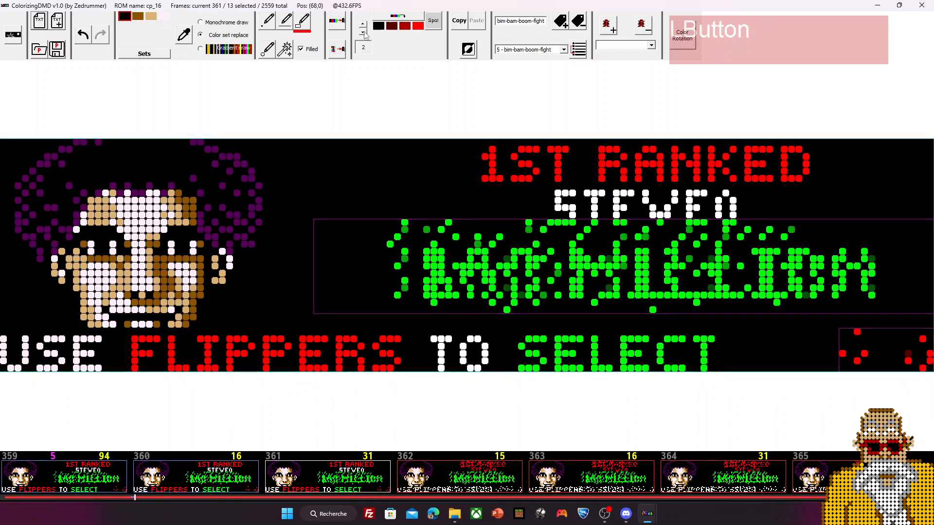
# Remove the top row of the green dynamic area and recolor the bottom dots of the player name with grey-white set 02
pyautogui.click(363, 24)
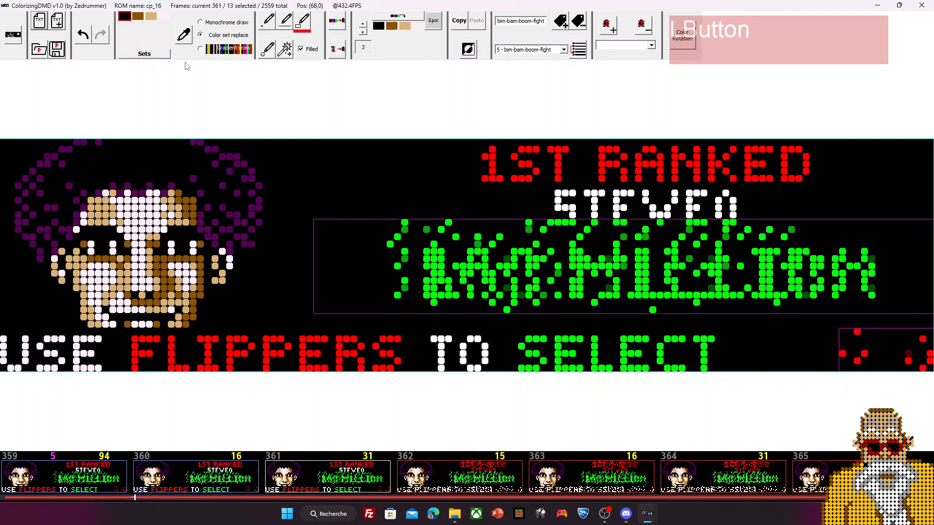
pyautogui.click(144, 53)
pyautogui.click(399, 18)
pyautogui.moveTo(317, 223); pyautogui.dragTo(916, 223)
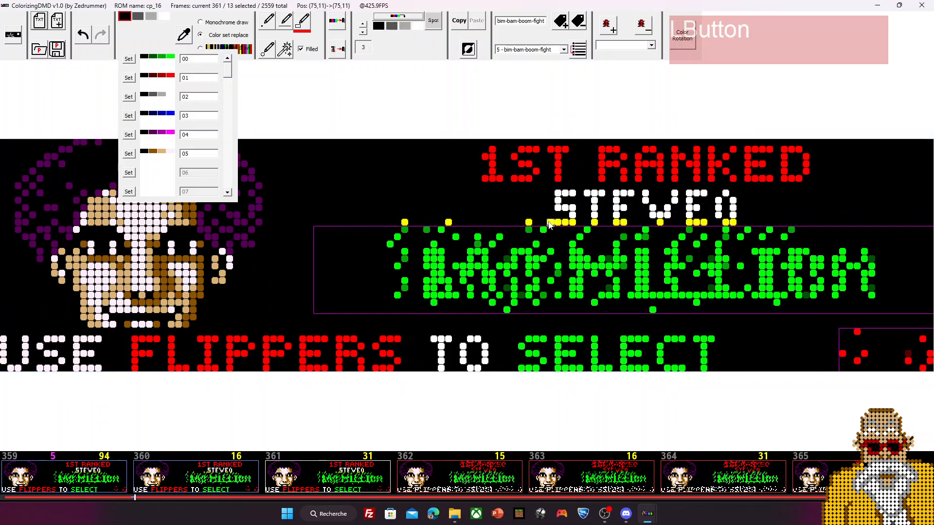
pyautogui.moveTo(574, 225); pyautogui.dragTo(595, 226)
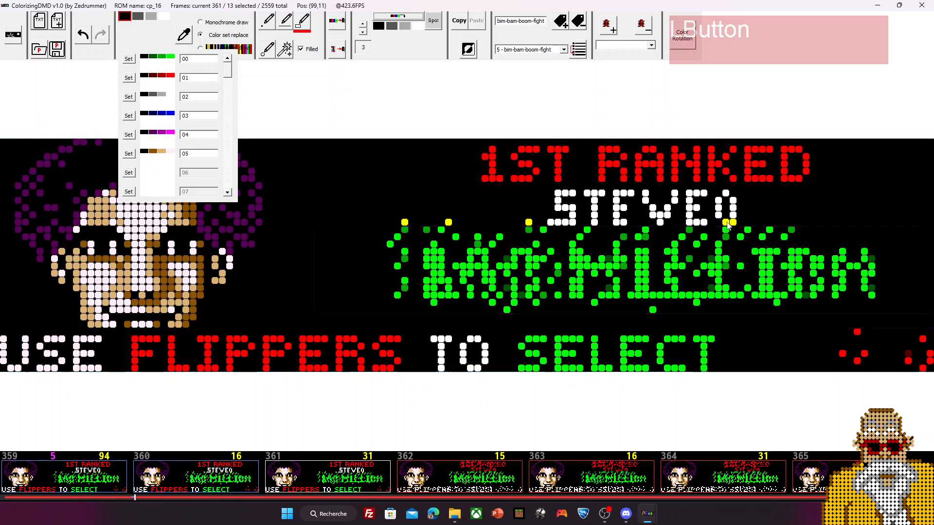
# Check the corrected row under the player name, going back frame by frame from frame 361 to the start of the 1st Ranked frames
pyautogui.click(350, 490)
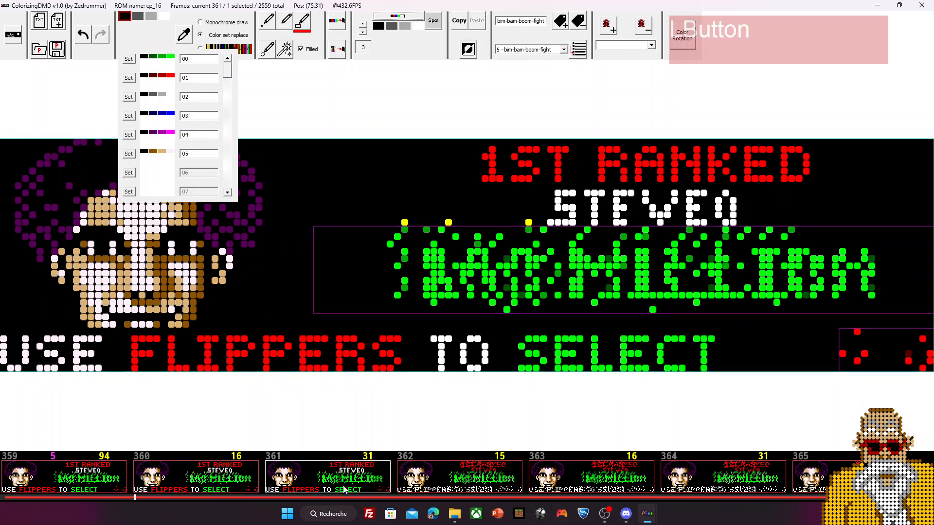
pyautogui.click(103, 488)
pyautogui.scroll(2, 389, 474)
pyautogui.click(228, 486)
pyautogui.click(104, 486)
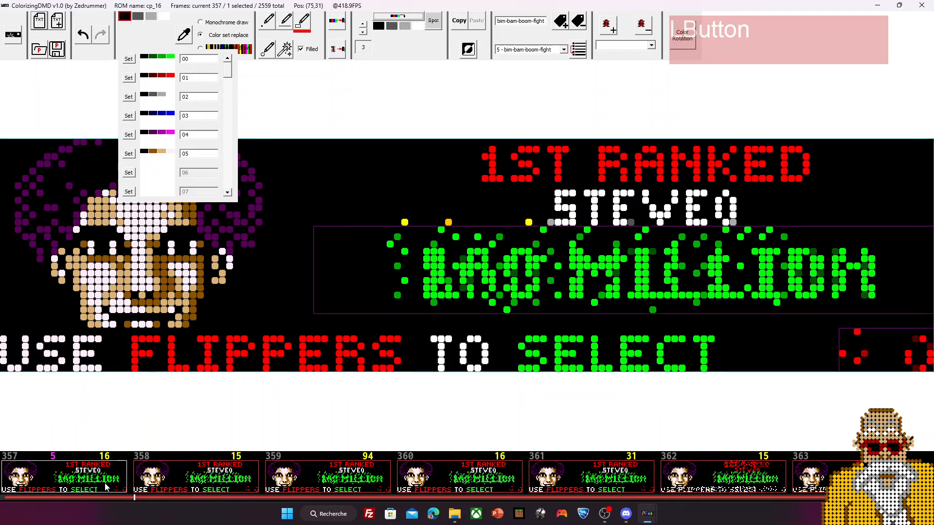
pyautogui.scroll(1, 415, 479)
pyautogui.press('Left')
pyautogui.press('Left')
pyautogui.press('Left')
pyautogui.press('Left')
pyautogui.press('Left')
pyautogui.press('Left')
pyautogui.press('Left')
pyautogui.press('Left')
pyautogui.press('Left')
pyautogui.press('Left')
pyautogui.press('Left')
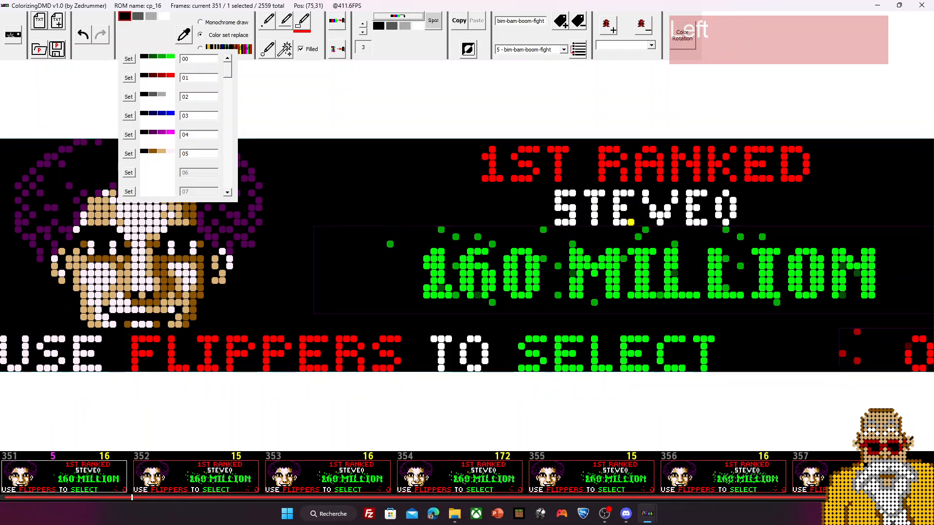
# Review the 1st Ranked frames forward up to frame 355 and close the color set list
pyautogui.press('Right')
pyautogui.press('Right')
pyautogui.press('Right')
pyautogui.press('Right')
pyautogui.press('Right')
pyautogui.press('Right')
pyautogui.press('Right')
pyautogui.press('Right')
pyautogui.press('Right')
pyautogui.press('Right')
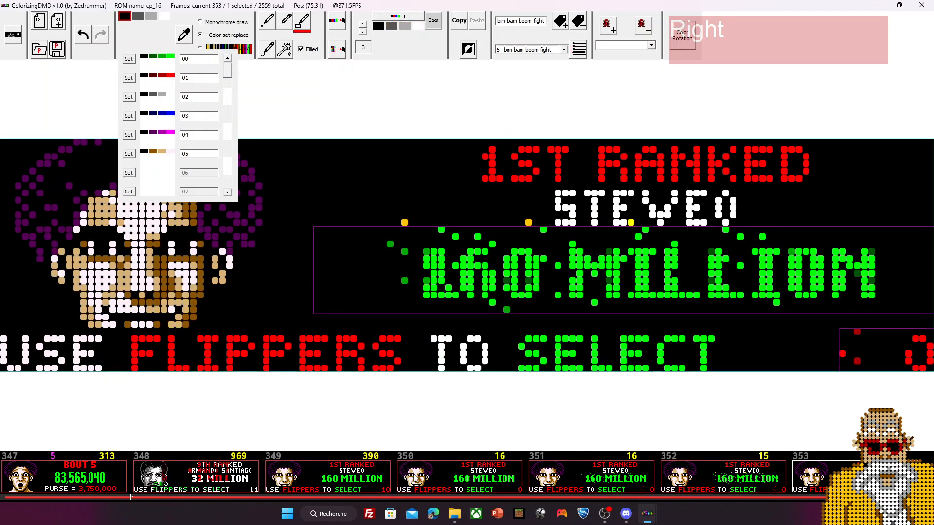
pyautogui.click(267, 98)
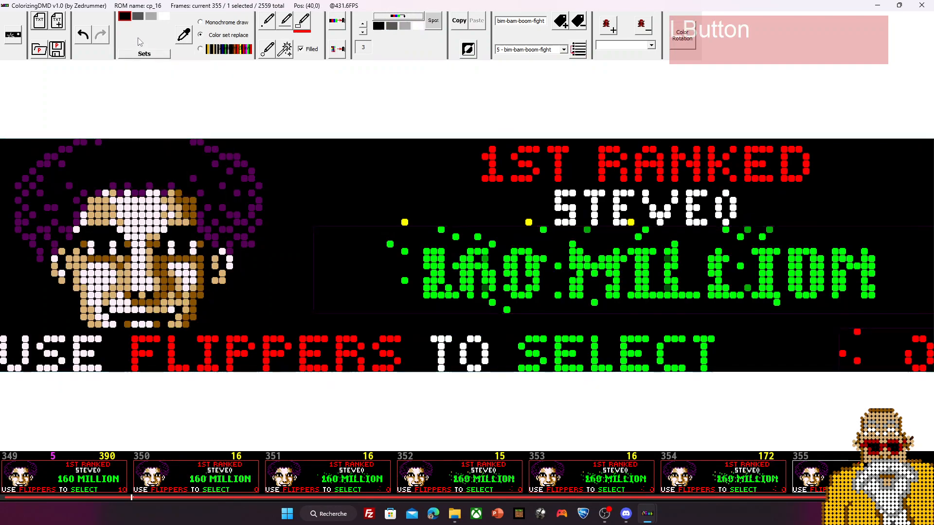
# Select the consecutive frames 384 to 386
pyautogui.scroll(-5, 518, 481)
pyautogui.scroll(-5, 517, 481)
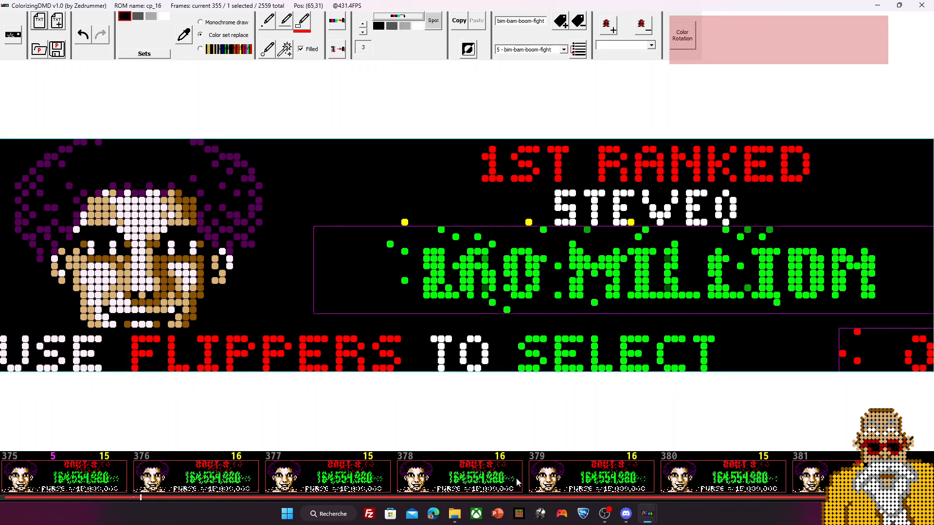
pyautogui.scroll(-4, 516, 478)
pyautogui.scroll(2, 515, 478)
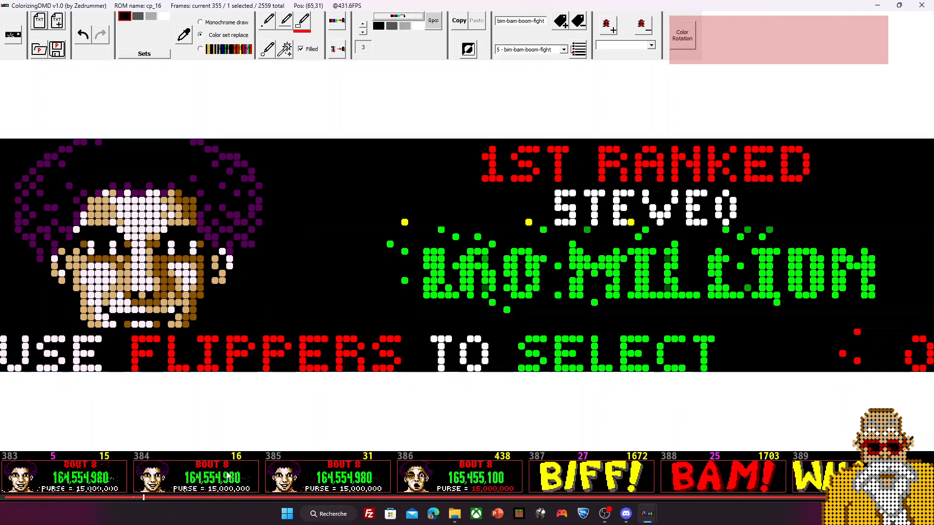
pyautogui.keyDown('shift'); pyautogui.click(460, 482); pyautogui.keyUp('shift')
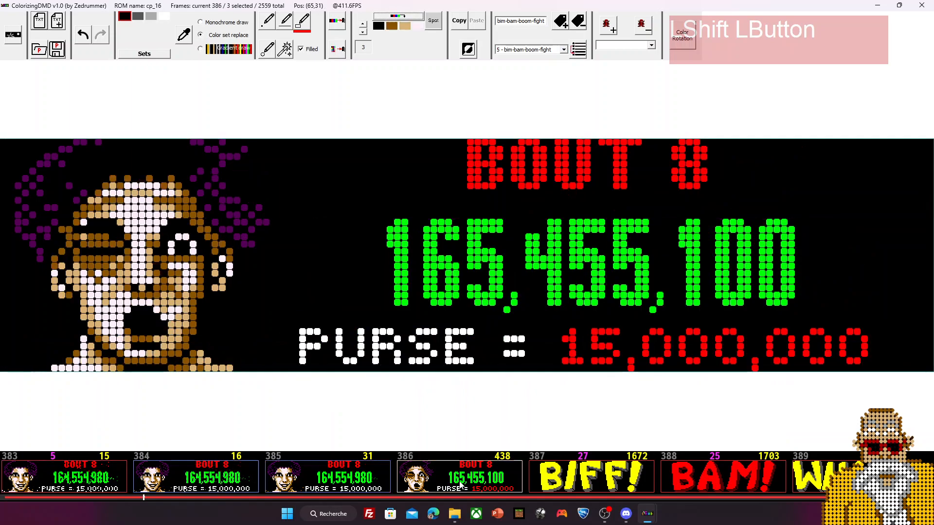
# Add the separate frames 112, 113 and 115 of the jump-rope training section to the multi-frame selection
pyautogui.click(46, 497)
pyautogui.keyDown('ctrl'); pyautogui.click(183, 486); pyautogui.keyUp('ctrl')
pyautogui.keyDown('ctrl'); pyautogui.click(366, 484); pyautogui.keyUp('ctrl')
pyautogui.keyDown('ctrl'); pyautogui.click(556, 477); pyautogui.keyUp('ctrl')
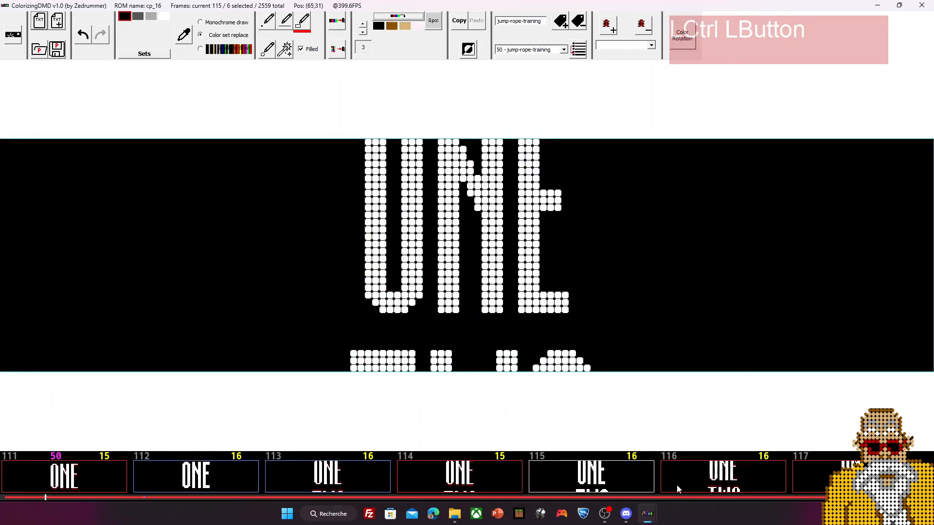
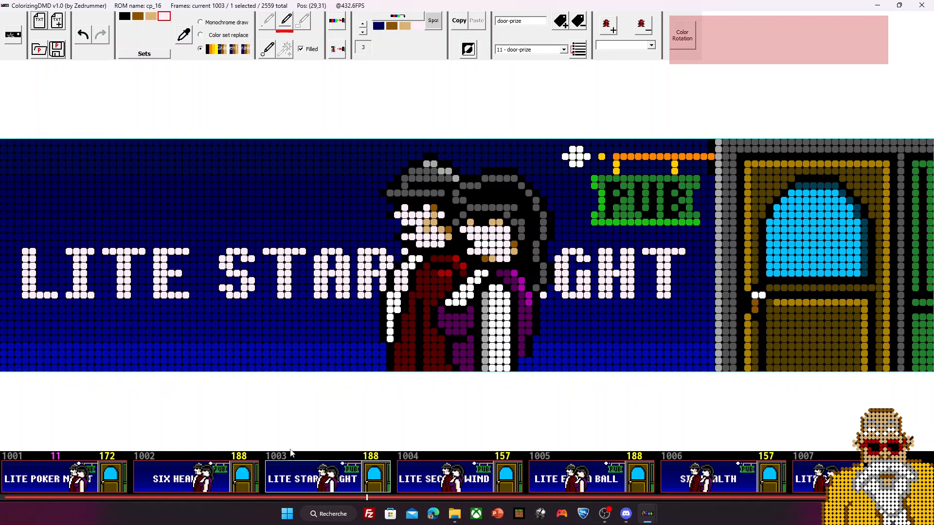
# Select door-prize frames 992 and 1003 together, keeping frame 1003 as the current frame
pyautogui.click(321, 486)
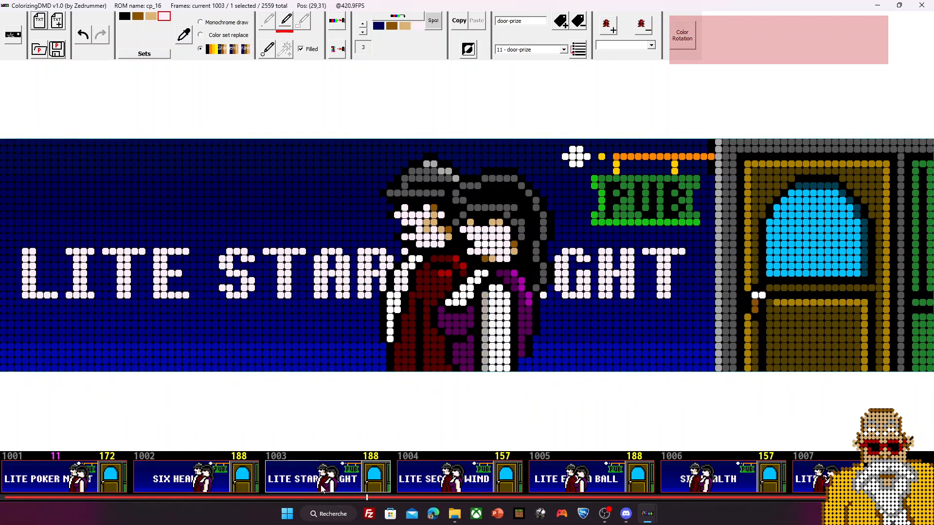
pyautogui.scroll(10, 320, 485)
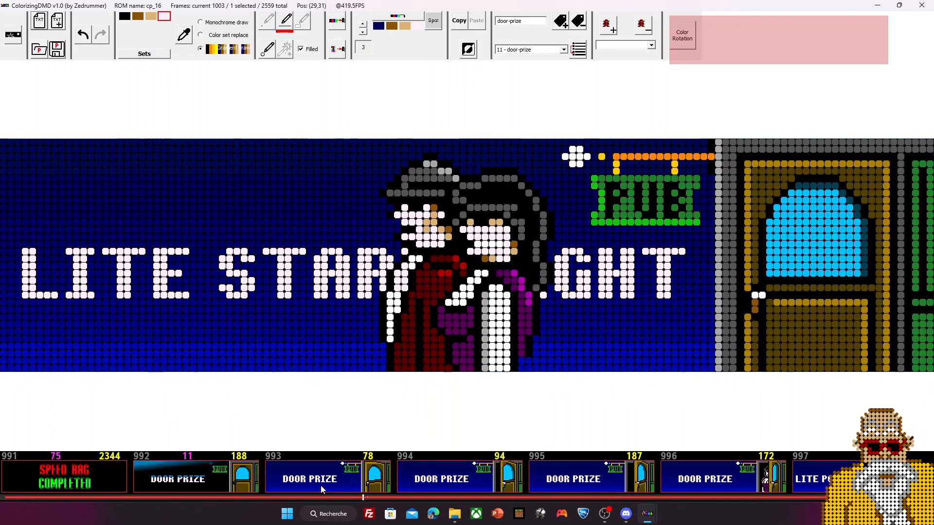
pyautogui.keyDown('ctrl'); pyautogui.click(208, 479); pyautogui.keyUp('ctrl')
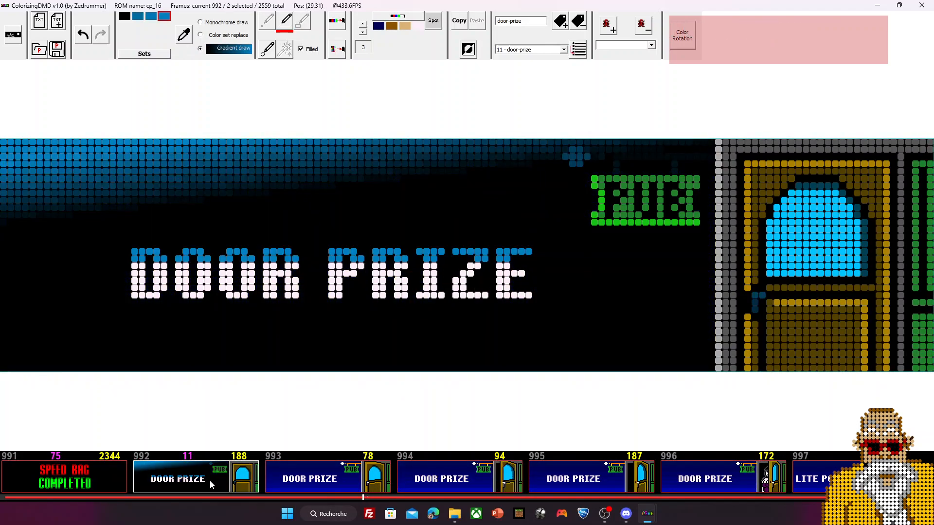
pyautogui.scroll(-2, 209, 480)
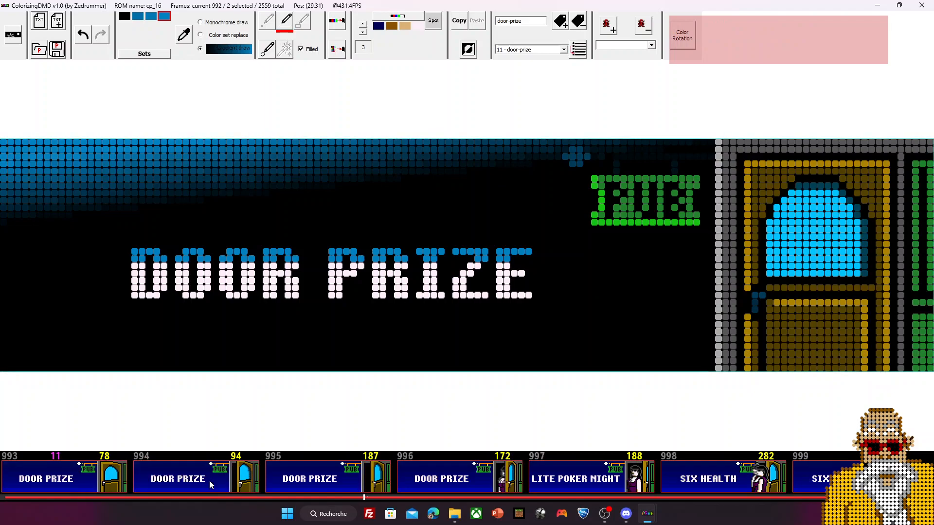
pyautogui.scroll(-6, 209, 480)
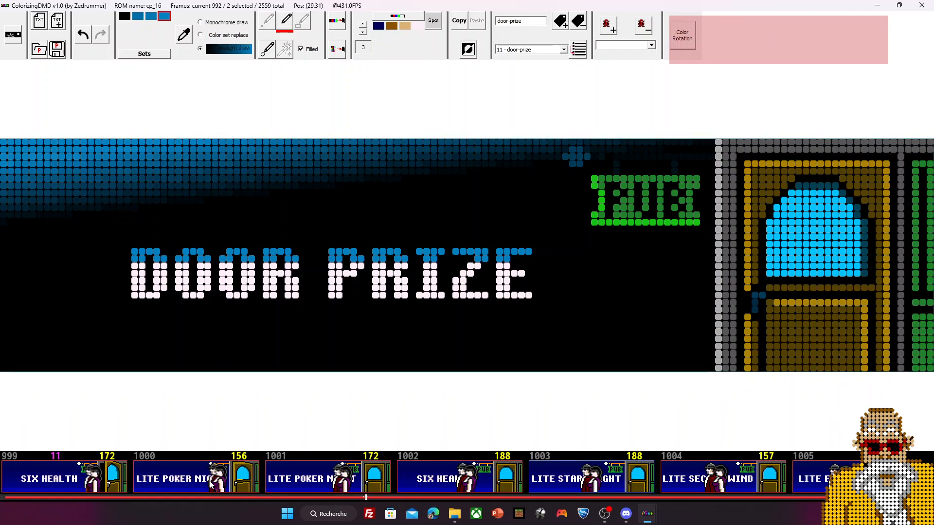
pyautogui.scroll(-2, 209, 481)
pyautogui.click(342, 481)
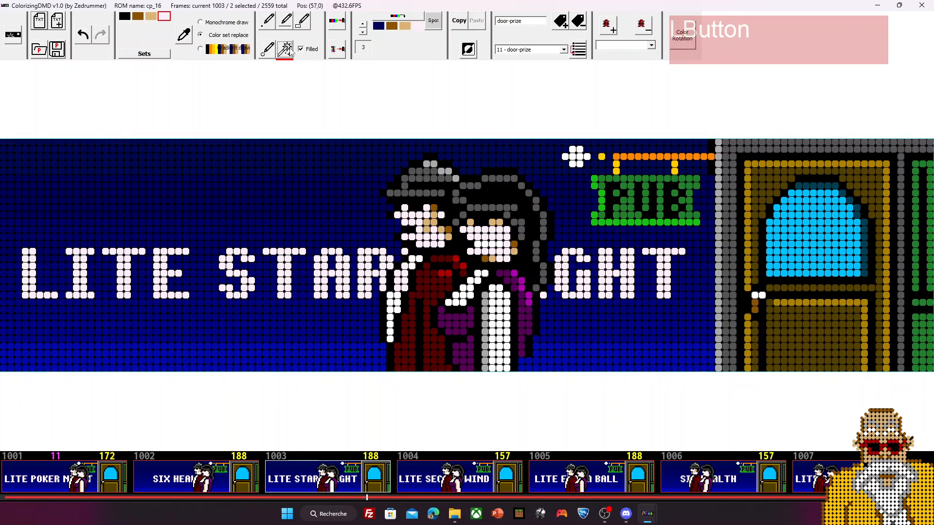
# Select the blue background bands left of the couple on frame 1003 with the magic wand, building one combined selection
pyautogui.keyDown('ctrl'); pyautogui.click(113, 147); pyautogui.keyUp('ctrl')
pyautogui.keyDown('ctrl'); pyautogui.click(127, 186); pyautogui.keyUp('ctrl')
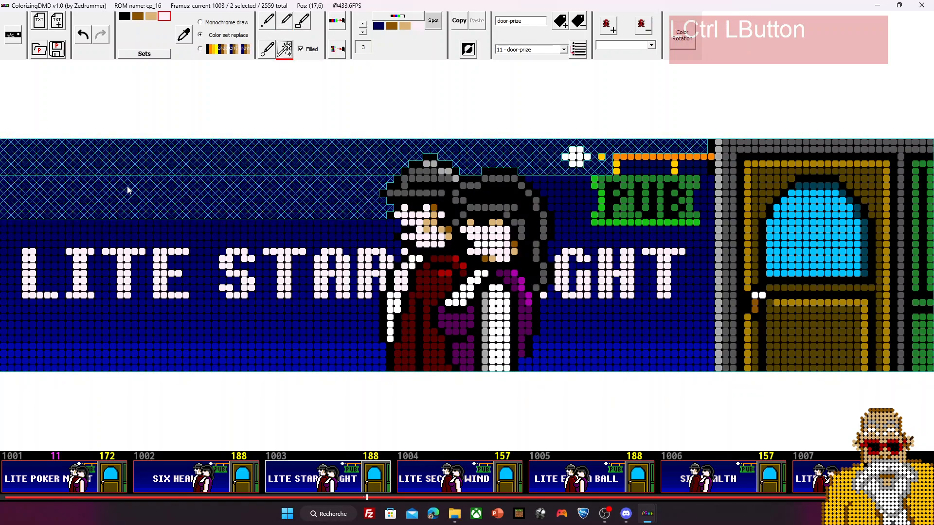
pyautogui.keyDown('ctrl'); pyautogui.click(127, 232); pyautogui.keyUp('ctrl')
pyautogui.keyDown('ctrl'); pyautogui.click(51, 275); pyautogui.keyUp('ctrl')
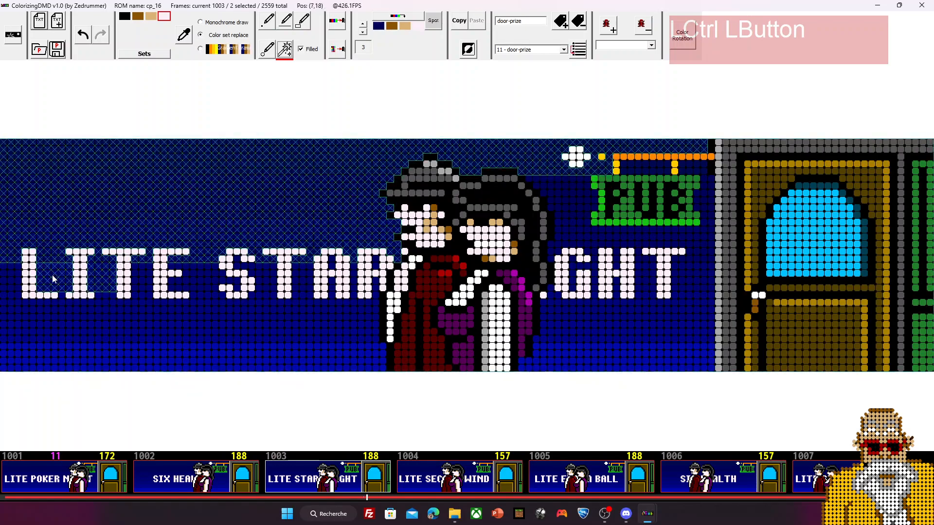
pyautogui.keyDown('ctrl'); pyautogui.click(48, 312); pyautogui.keyUp('ctrl')
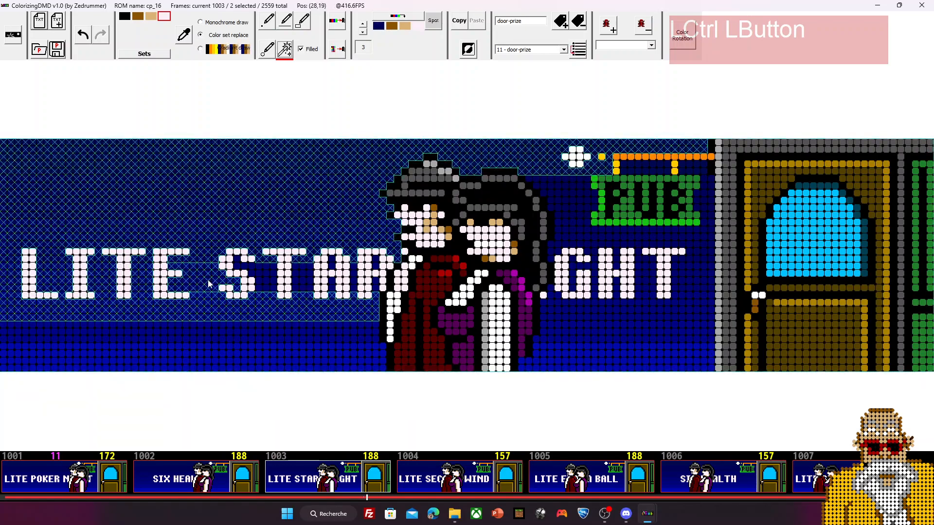
pyautogui.keyDown('ctrl'); pyautogui.click(189, 336); pyautogui.keyUp('ctrl')
pyautogui.keyDown('ctrl'); pyautogui.click(198, 358); pyautogui.keyUp('ctrl')
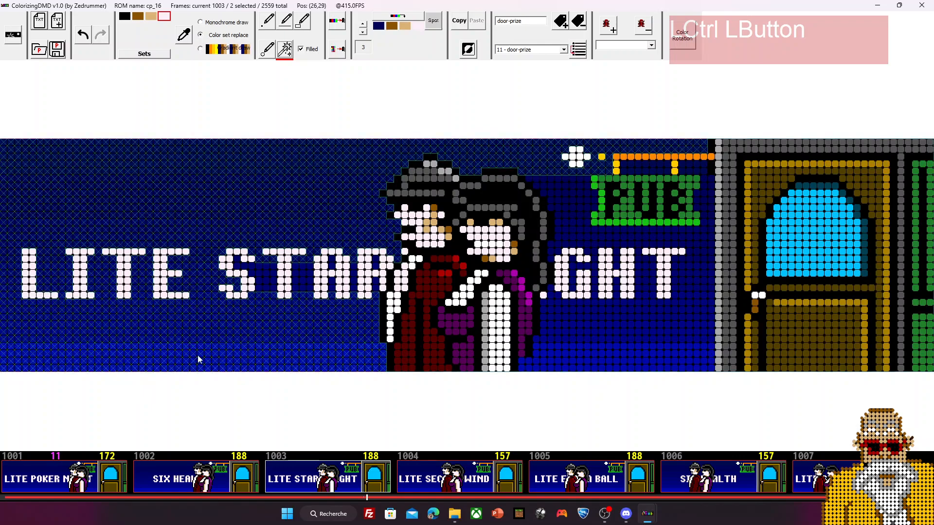
# Add the remaining background gaps between and inside the STAR letters to the magic wand selection
pyautogui.keyDown('ctrl'); pyautogui.click(301, 281); pyautogui.keyUp('ctrl')
pyautogui.keyDown('ctrl'); pyautogui.click(266, 280); pyautogui.keyUp('ctrl')
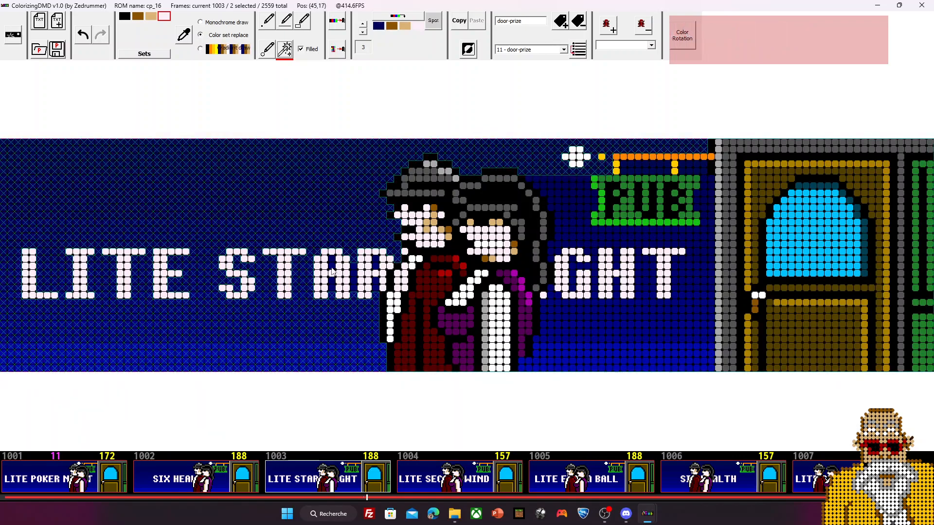
pyautogui.keyDown('ctrl'); pyautogui.click(334, 284); pyautogui.keyUp('ctrl')
pyautogui.keyDown('ctrl'); pyautogui.keyDown('shift'); pyautogui.click(342, 281); pyautogui.keyUp('shift'); pyautogui.keyUp('ctrl')
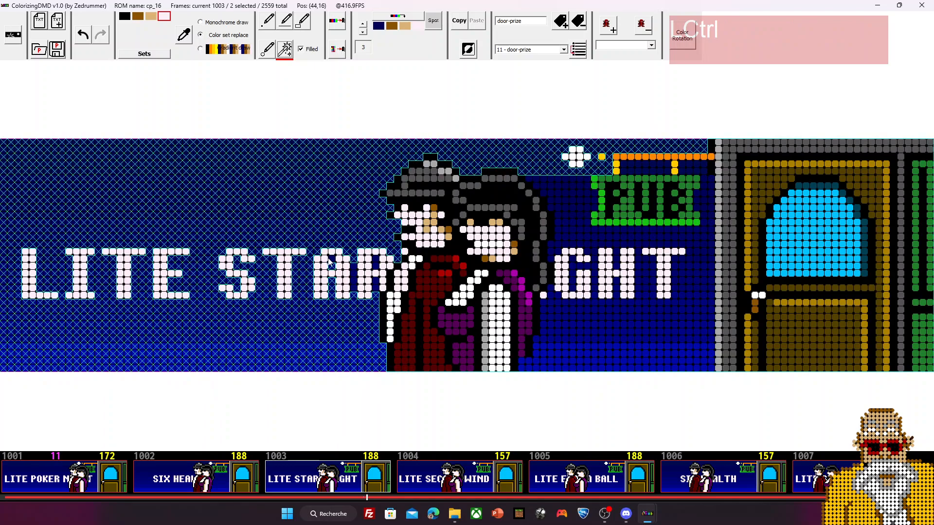
pyautogui.keyDown('ctrl'); pyautogui.click(357, 273); pyautogui.keyUp('ctrl')
pyautogui.keyDown('ctrl'); pyautogui.keyDown('shift'); pyautogui.click(357, 275); pyautogui.keyUp('shift'); pyautogui.keyUp('ctrl')
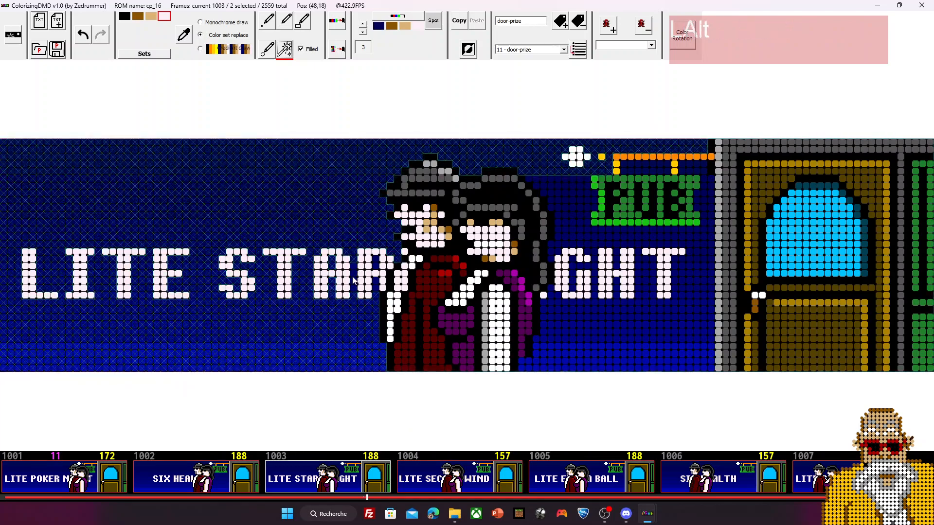
pyautogui.keyDown('alt'); pyautogui.click(360, 284); pyautogui.keyUp('alt')
# Add the blue background areas right of the couple, around the pub sign and the GHT letters, to the selection
pyautogui.keyDown('ctrl'); pyautogui.keyDown('alt'); pyautogui.click(578, 246); pyautogui.keyUp('alt'); pyautogui.keyUp('ctrl')
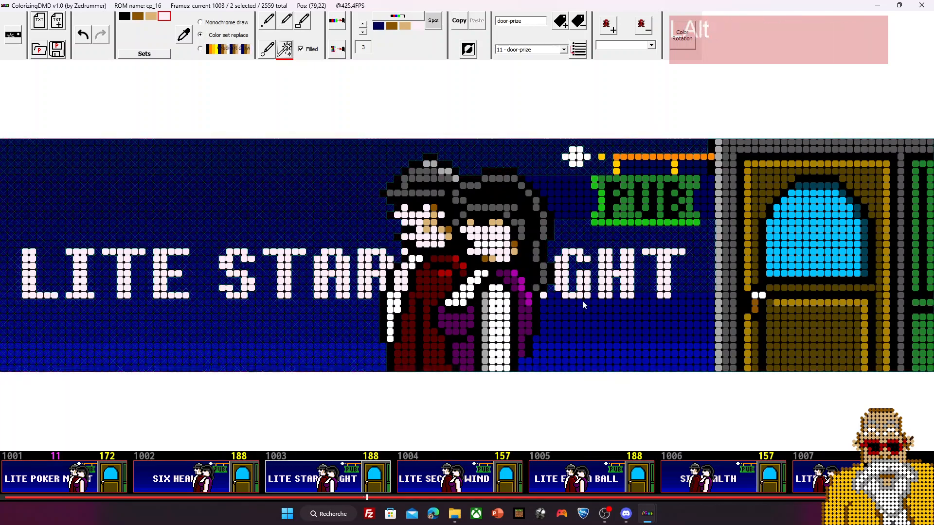
pyautogui.keyDown('ctrl'); pyautogui.click(559, 206); pyautogui.keyUp('ctrl')
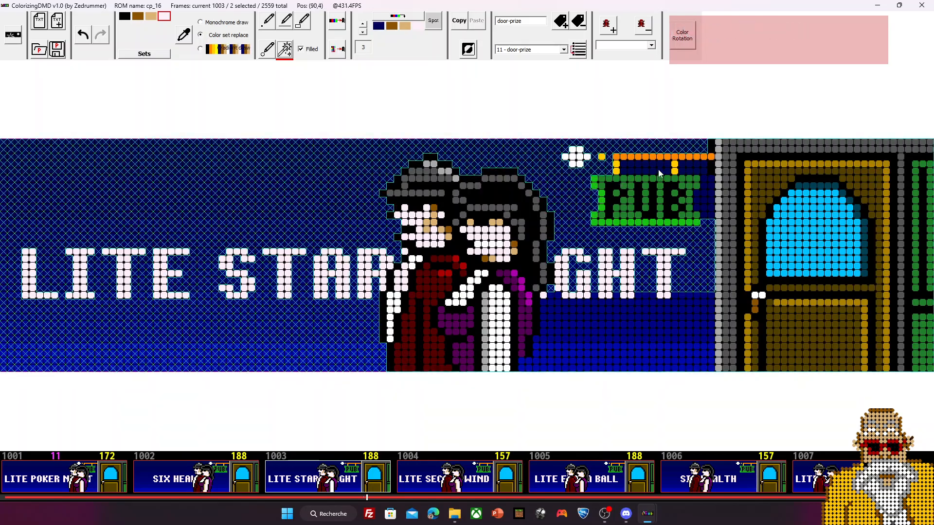
pyautogui.keyDown('ctrl'); pyautogui.click(667, 317); pyautogui.keyUp('ctrl')
pyautogui.keyDown('ctrl'); pyautogui.click(634, 346); pyautogui.keyUp('ctrl')
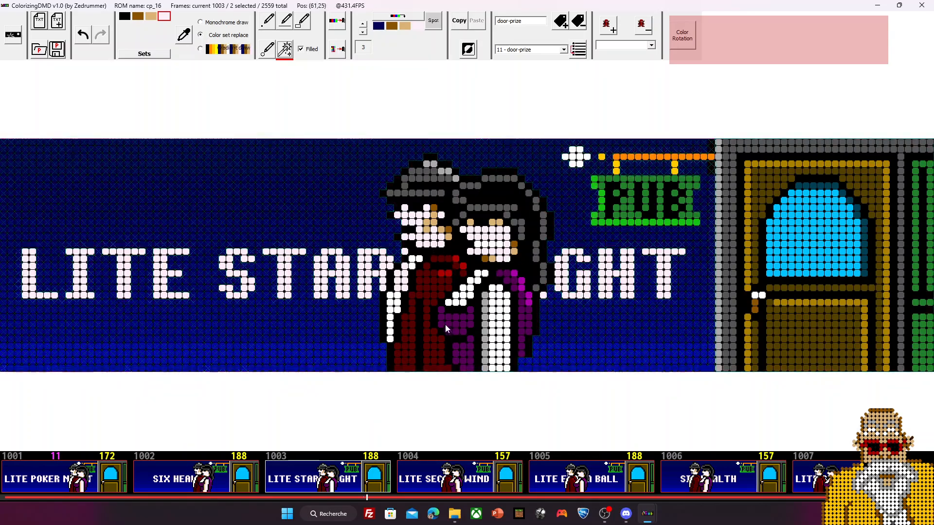
# Make frame 992 current, copy its content within the selection and paste it in the same position on both selected frames
pyautogui.scroll(7, 389, 474)
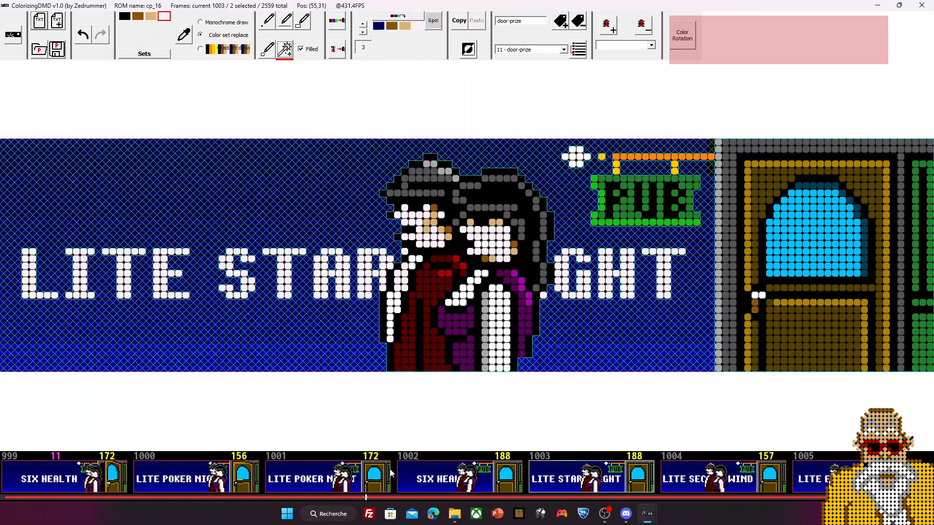
pyautogui.scroll(4, 389, 474)
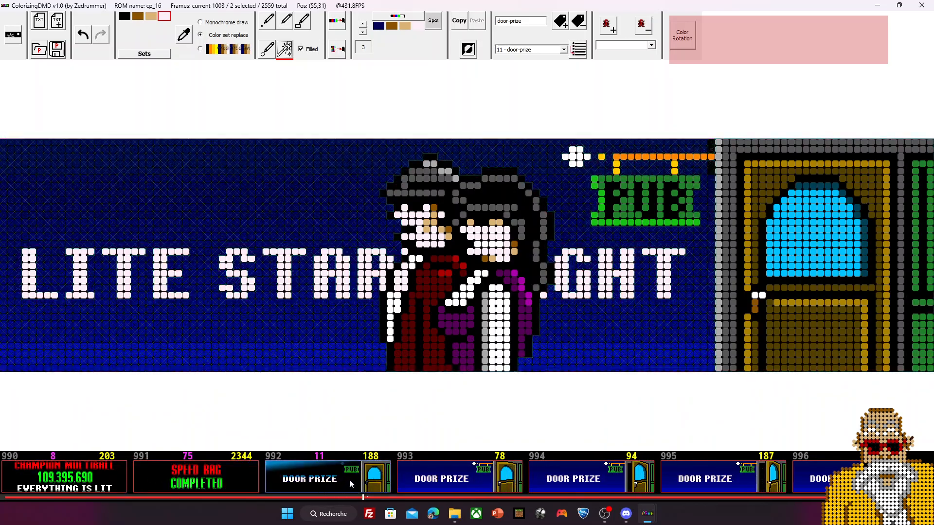
pyautogui.click(326, 472)
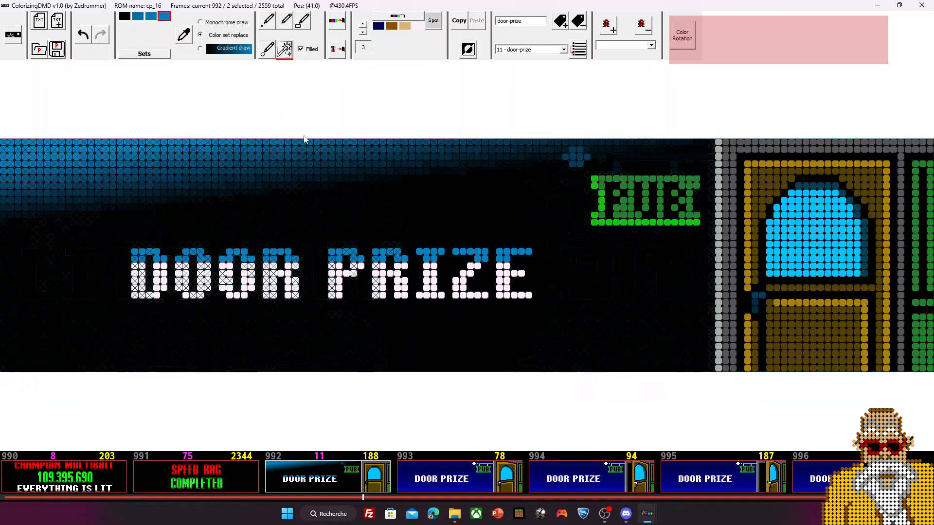
pyautogui.click(303, 21)
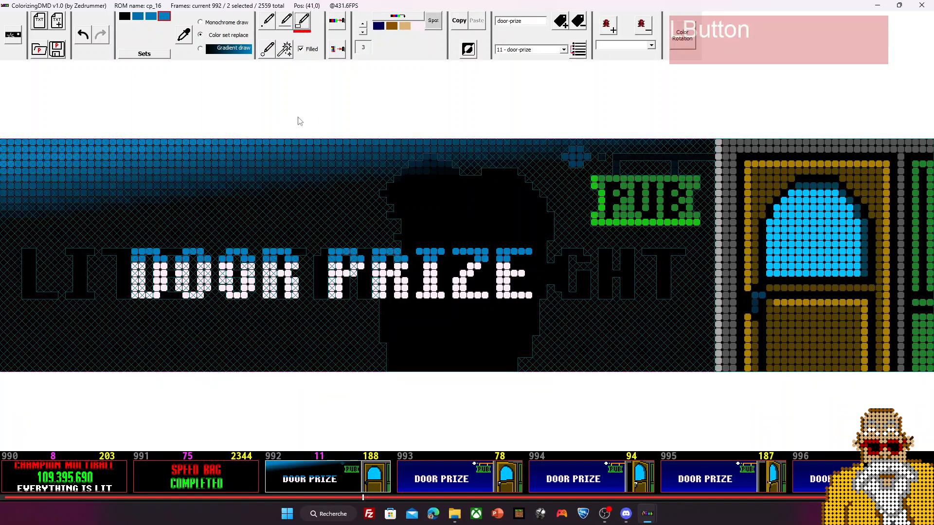
pyautogui.keyDown('ctrl'); pyautogui.click(236, 198); pyautogui.keyUp('ctrl')
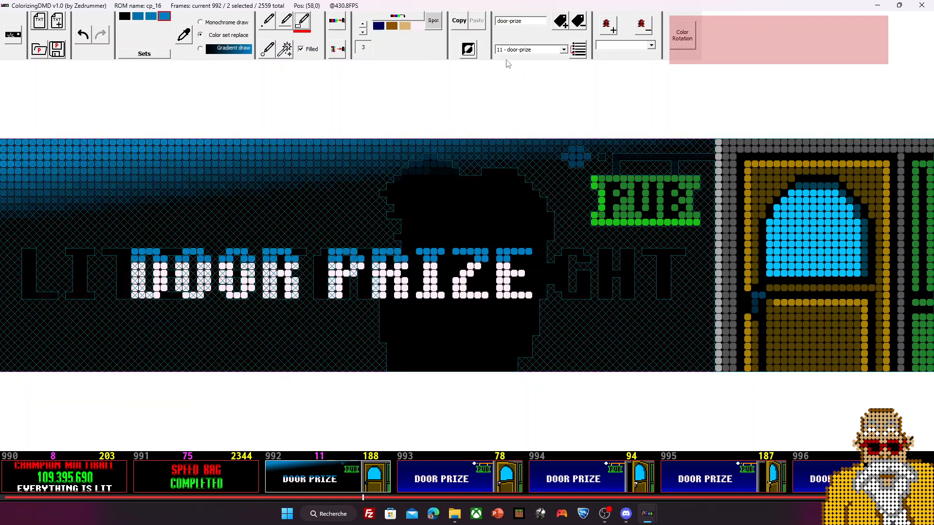
pyautogui.click(459, 20)
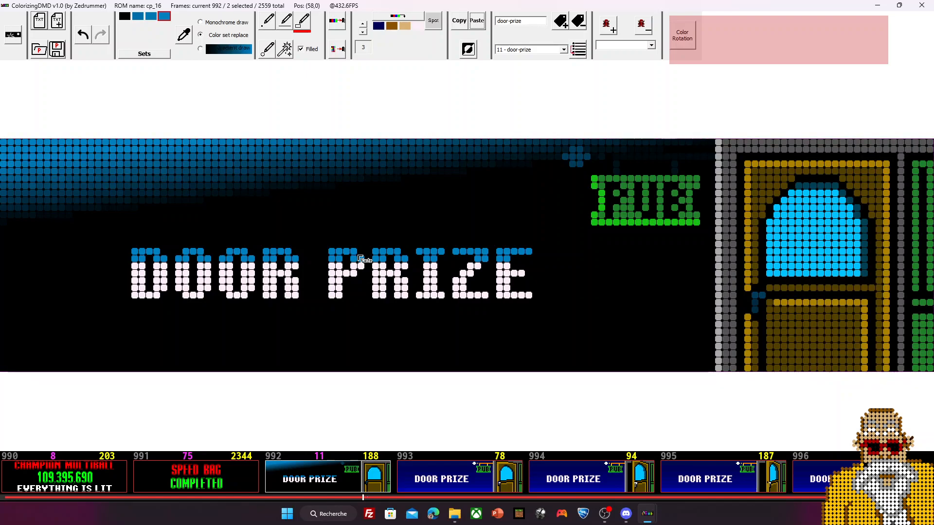
pyautogui.press('Return')
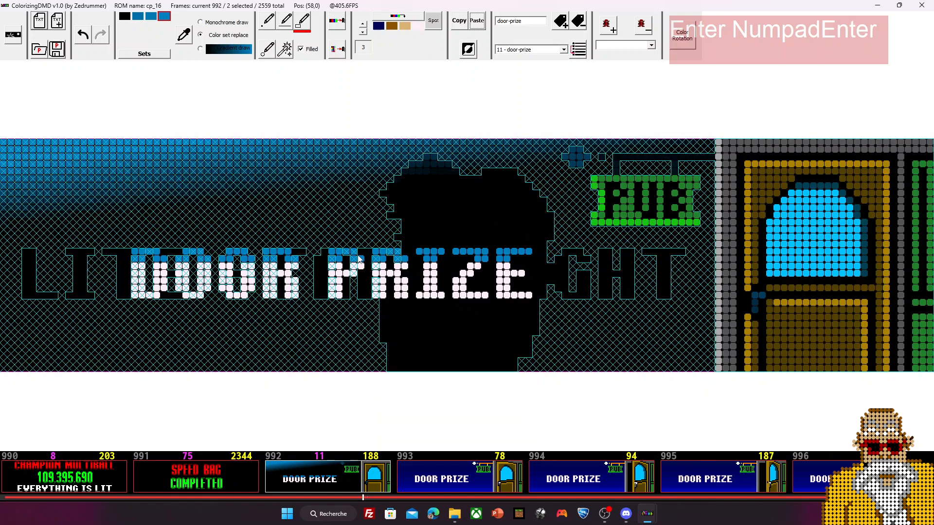
# Make frame 1003 the only selected frame and replace the LITE STAR lettering's colors with the current blue color set
pyautogui.scroll(-6, 393, 468)
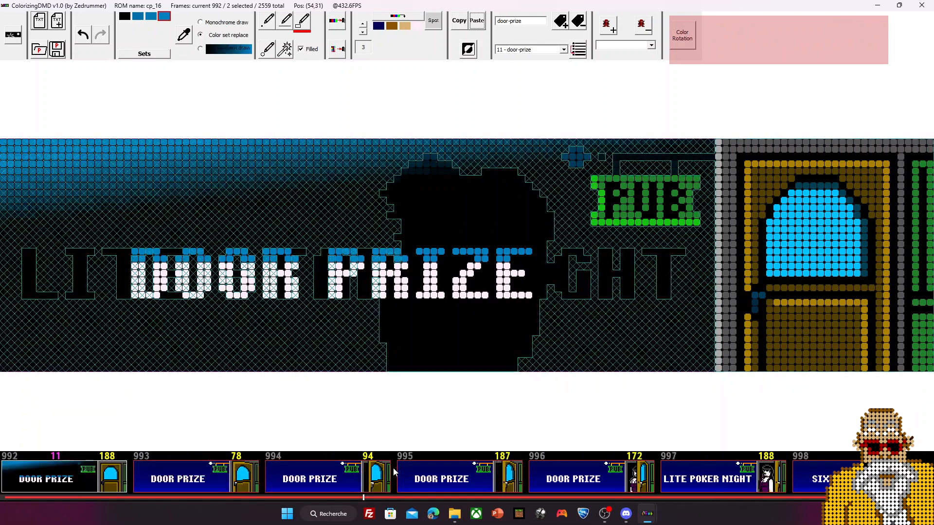
pyautogui.scroll(-3, 394, 470)
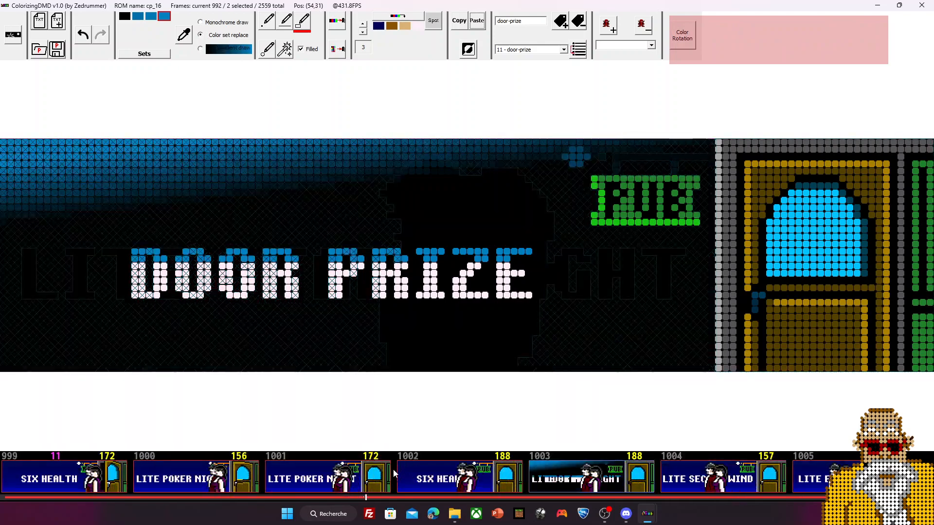
pyautogui.click(452, 477)
pyautogui.click(549, 486)
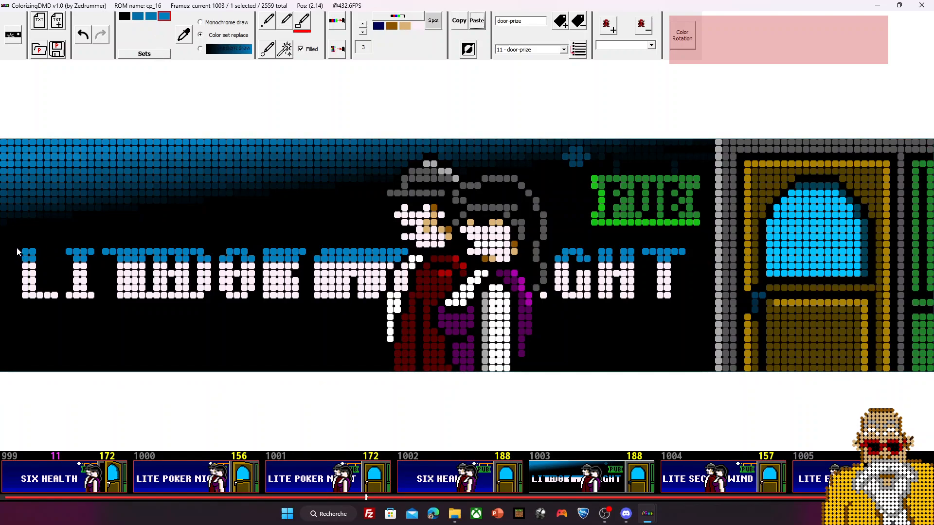
pyautogui.moveTo(17, 247); pyautogui.dragTo(345, 305)
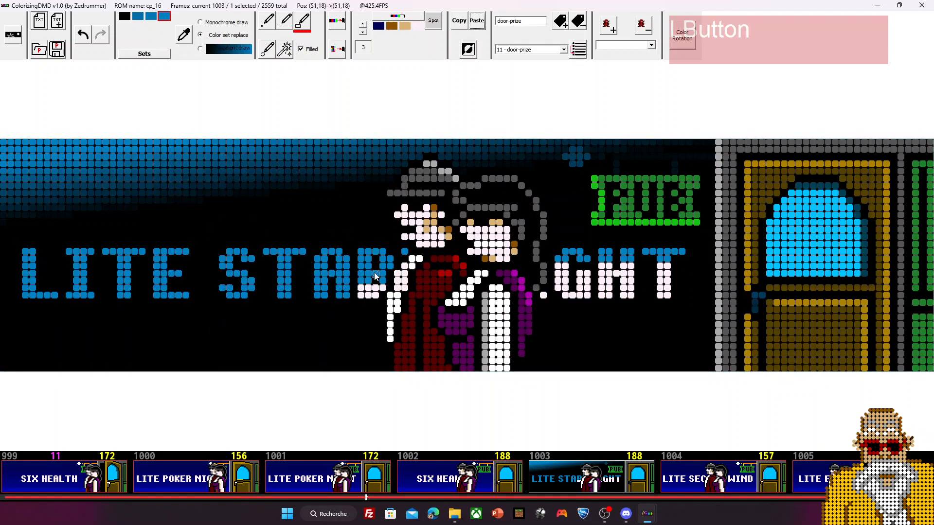
# Change the active color set to black, dark grey, light grey and white, and open the color set list
pyautogui.click(144, 53)
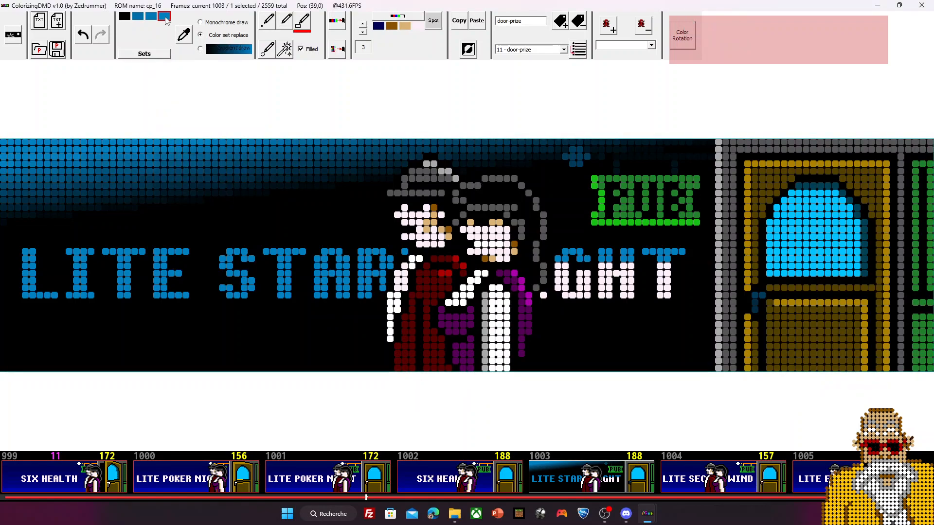
pyautogui.click(164, 16)
pyautogui.click(198, 85)
pyautogui.click(154, 18)
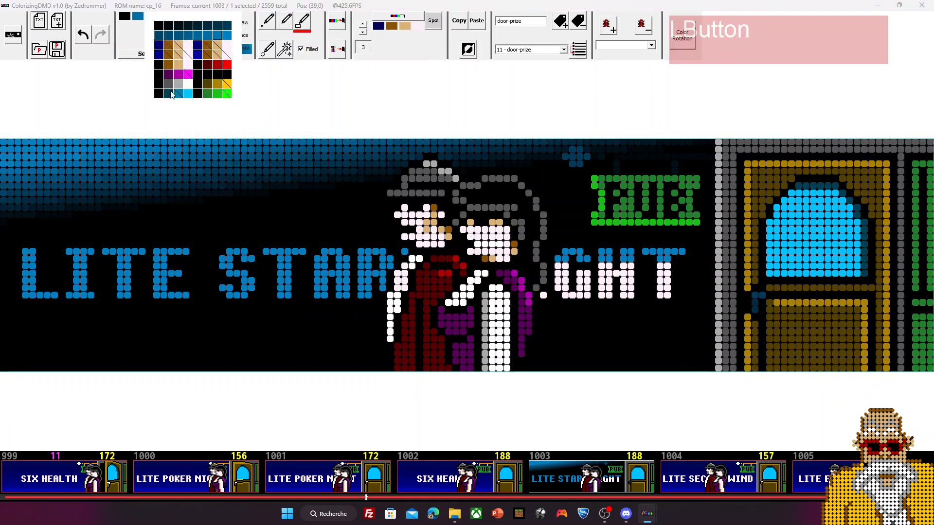
pyautogui.click(178, 86)
pyautogui.click(139, 17)
pyautogui.click(156, 87)
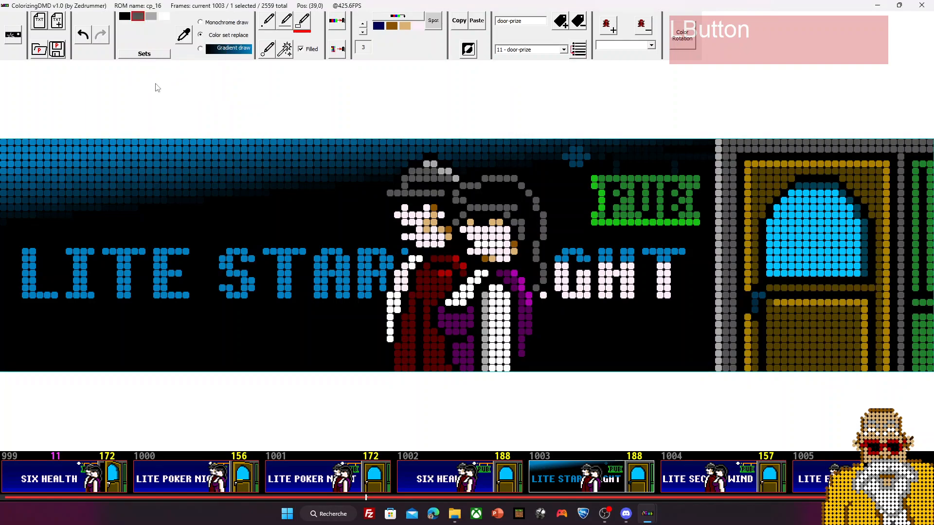
pyautogui.click(143, 54)
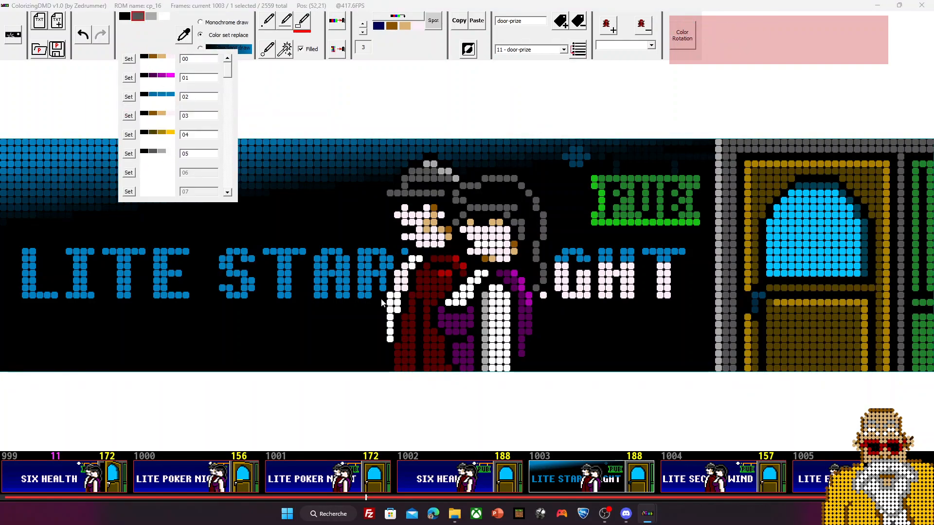
# Replace the colors of the LITE STAR and GHT lettering on frame 1003 with the grey-to-white color set
pyautogui.moveTo(381, 302); pyautogui.dragTo(311, 243)
pyautogui.moveTo(327, 313); pyautogui.dragTo(6, 244)
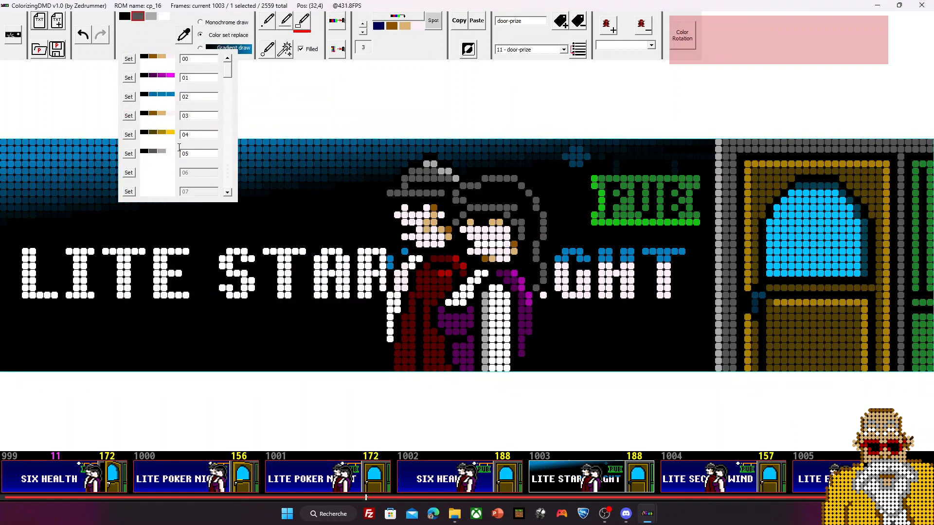
pyautogui.moveTo(547, 247); pyautogui.dragTo(690, 286)
pyautogui.moveTo(391, 261); pyautogui.dragTo(220, 300)
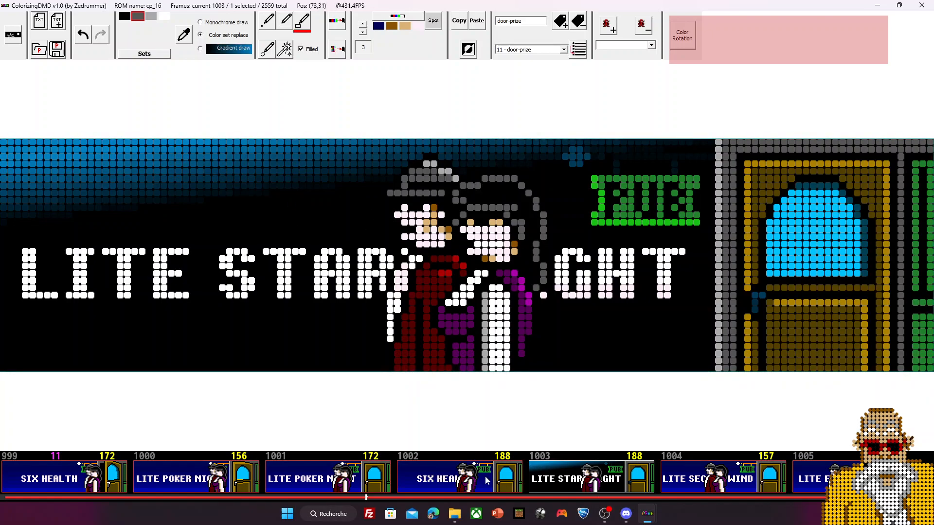
# Compare the recolored frame 1003 with the neighboring door-prize frames 1000 to 1002
pyautogui.click(500, 481)
pyautogui.click(593, 482)
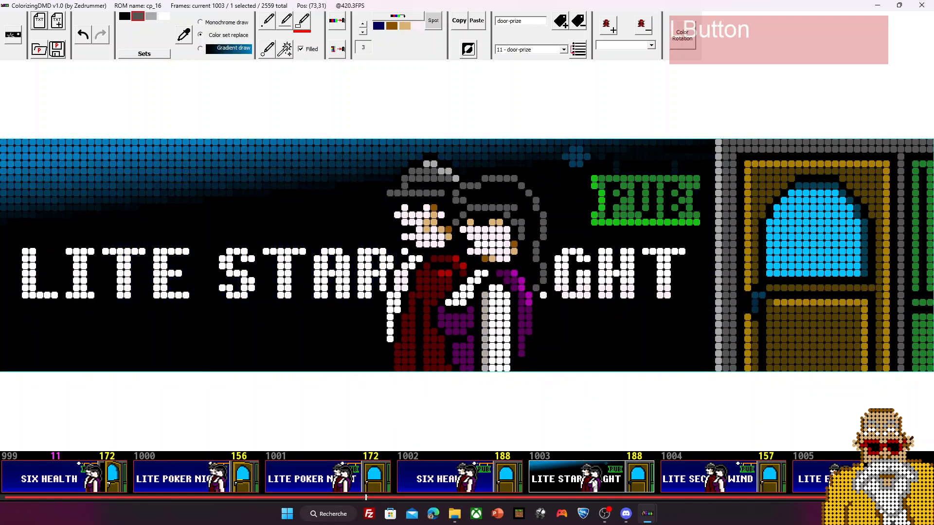
pyautogui.keyDown('ctrl'); pyautogui.click(466, 483); pyautogui.keyUp('ctrl')
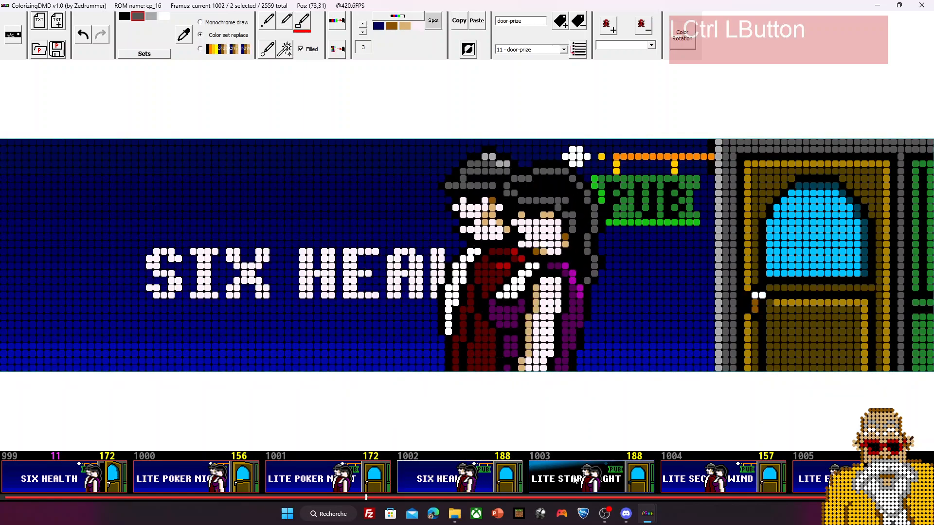
pyautogui.click(482, 476)
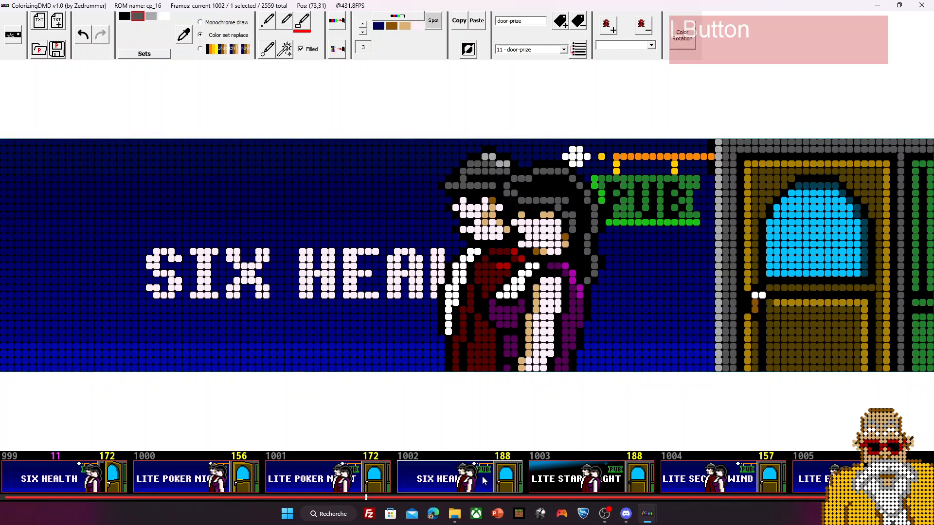
pyautogui.click(562, 477)
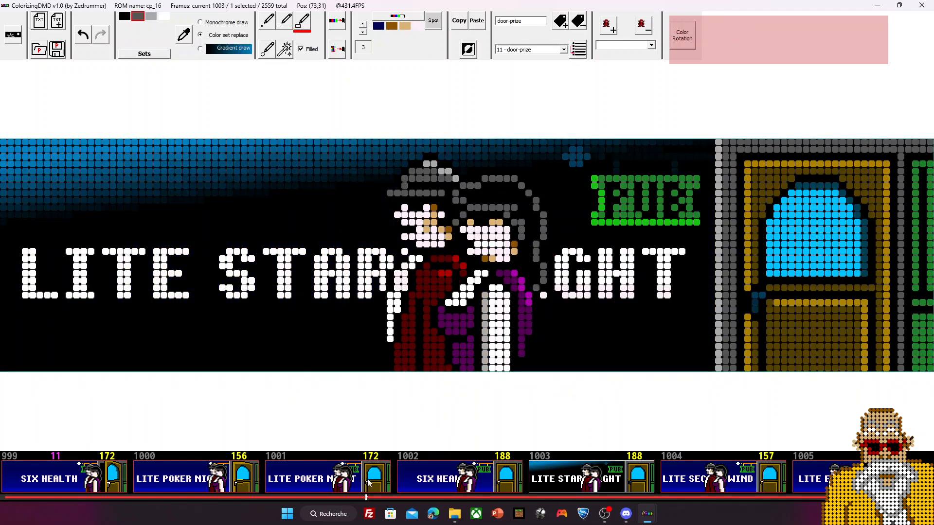
pyautogui.click(379, 485)
pyautogui.click(193, 480)
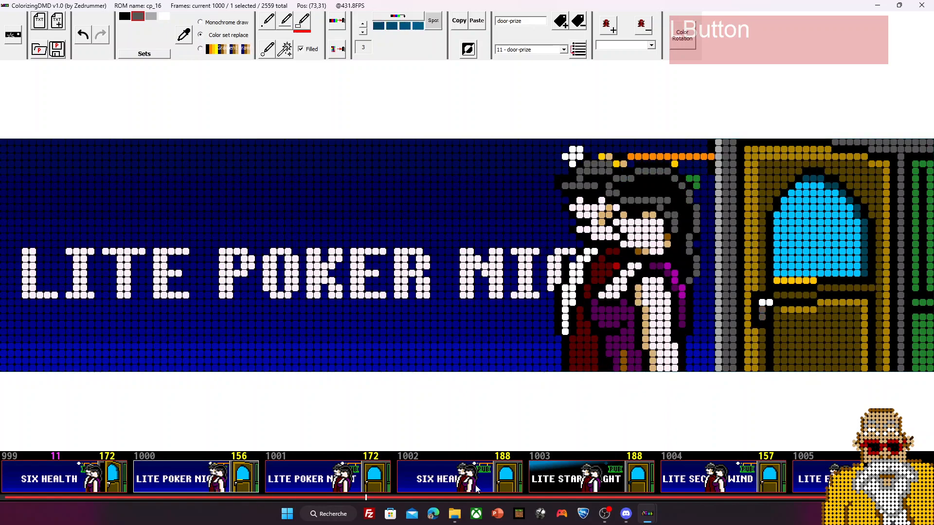
# Select frames 1002 and 1003 together and mask the blue background around the SIX HEALTH lettering on frame 1002 with the magic wand
pyautogui.click(452, 485)
pyautogui.keyDown('ctrl'); pyautogui.click(540, 483); pyautogui.keyUp('ctrl')
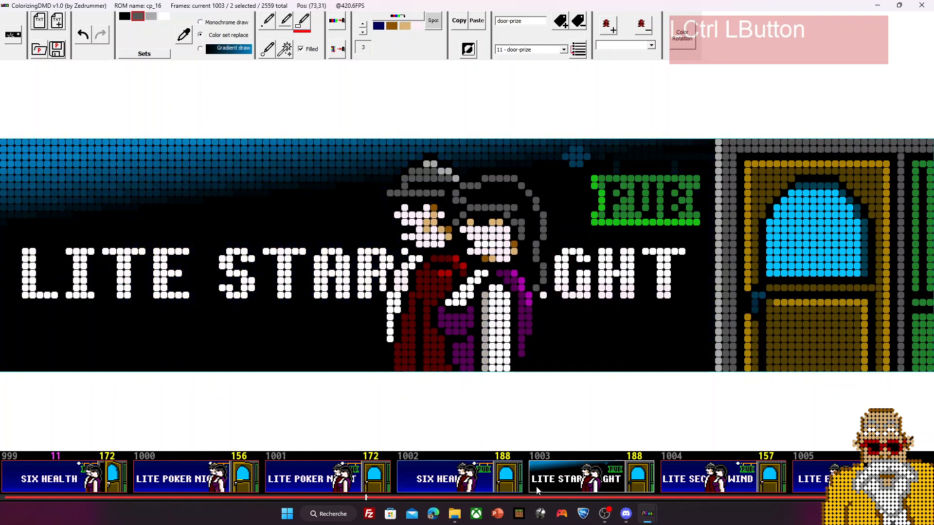
pyautogui.click(426, 486)
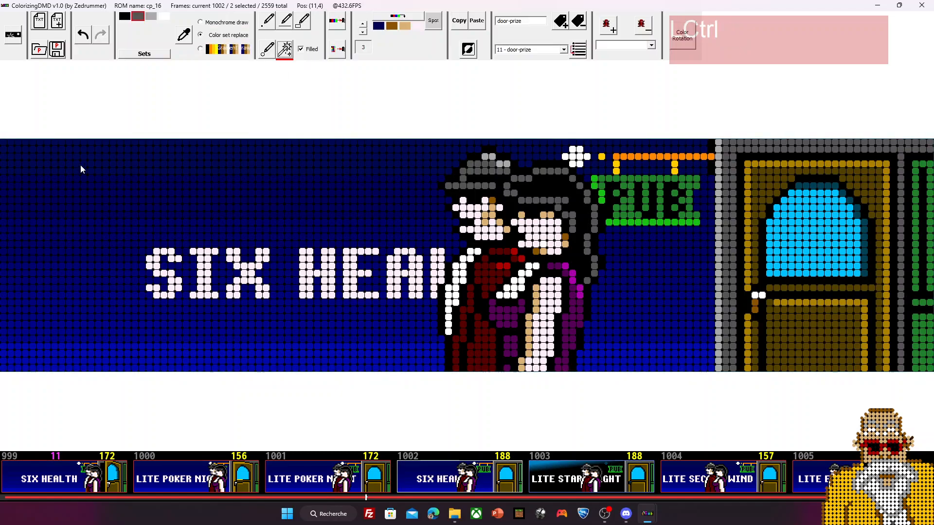
pyautogui.moveTo(80, 164)
pyautogui.mouseDown()
pyautogui.moveTo(89, 322)
pyautogui.moveTo(108, 344)
pyautogui.moveTo(206, 358)
pyautogui.moveTo(185, 277)
pyautogui.mouseUp()
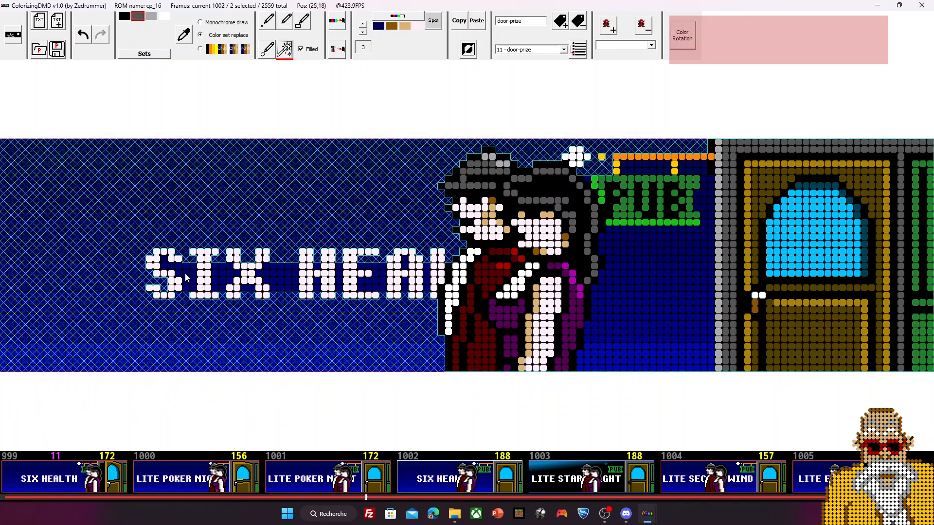
pyautogui.keyDown('alt'); pyautogui.click(185, 274); pyautogui.keyUp('alt')
pyautogui.keyDown('ctrl'); pyautogui.click(166, 259); pyautogui.keyUp('ctrl')
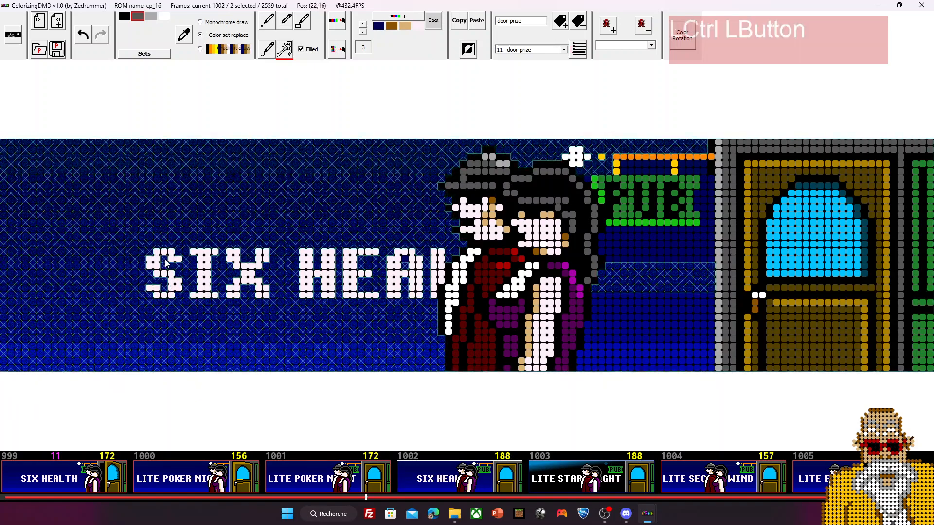
# Add the background areas around and below the PUB sign to frame 1002's mask and check the mask on frame 1003
pyautogui.moveTo(643, 247); pyautogui.dragTo(709, 205)
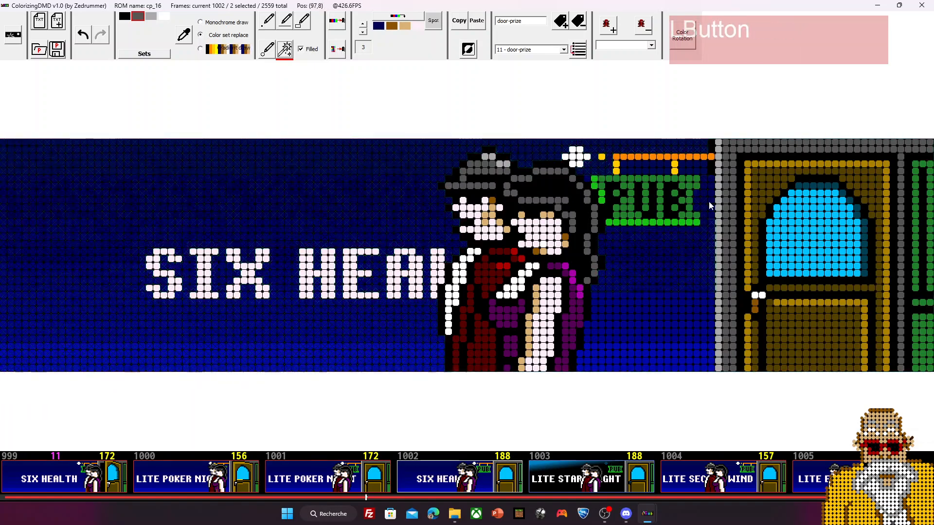
pyautogui.keyDown('alt'); pyautogui.click(703, 203); pyautogui.keyUp('alt')
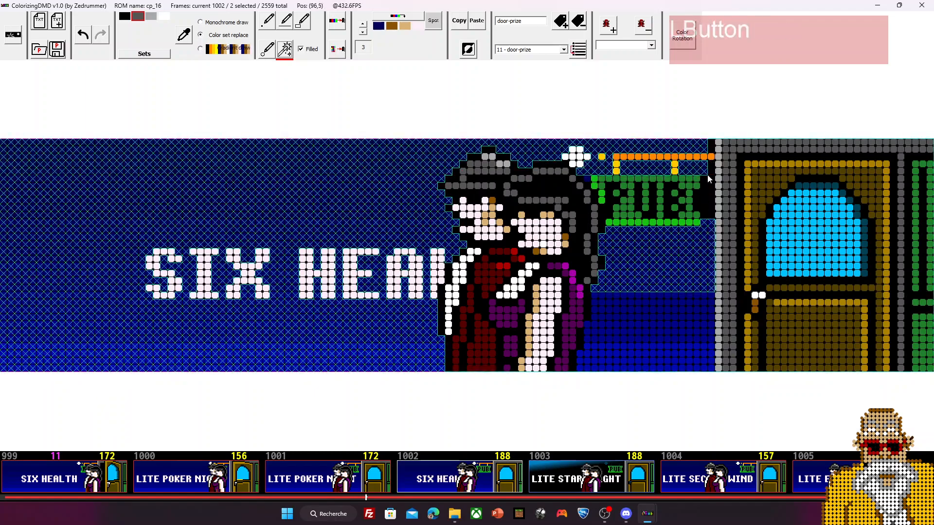
pyautogui.keyDown('ctrl'); pyautogui.click(707, 185); pyautogui.keyUp('ctrl')
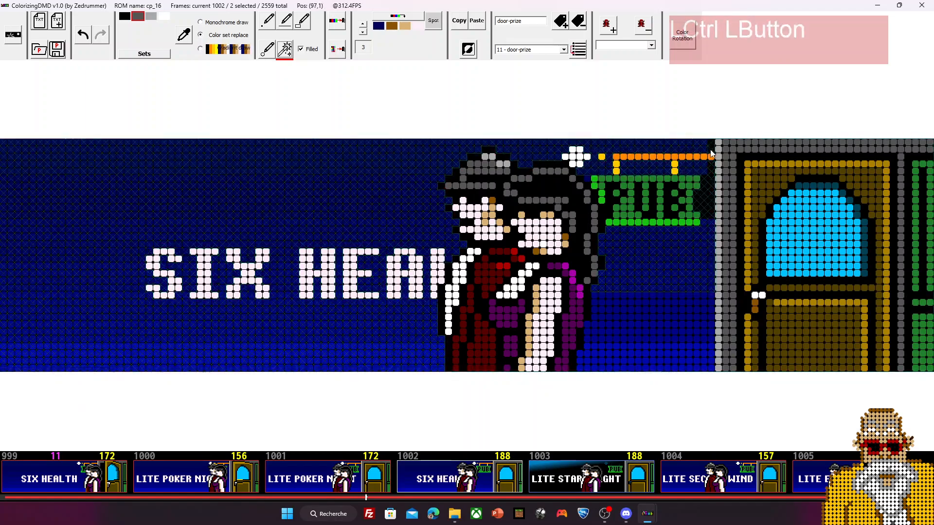
pyautogui.keyDown('ctrl'); pyautogui.click(632, 357); pyautogui.keyUp('ctrl')
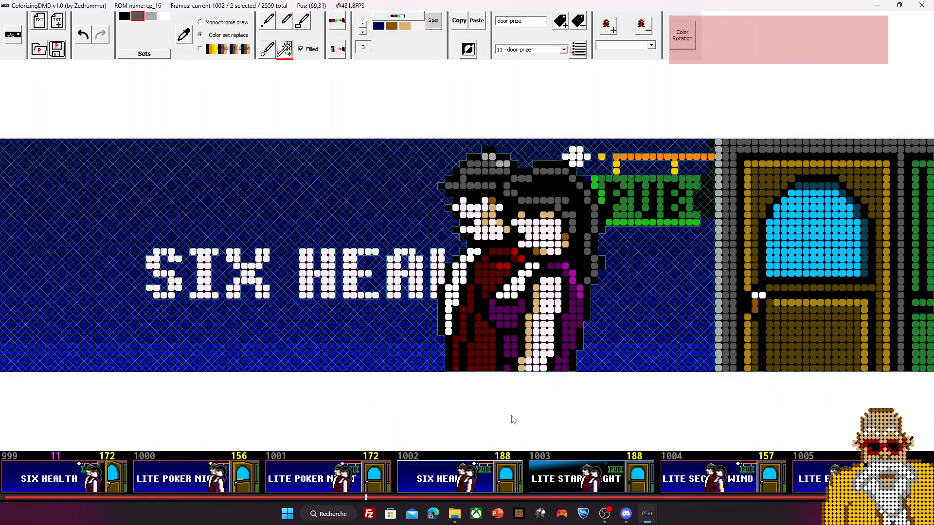
pyautogui.click(554, 483)
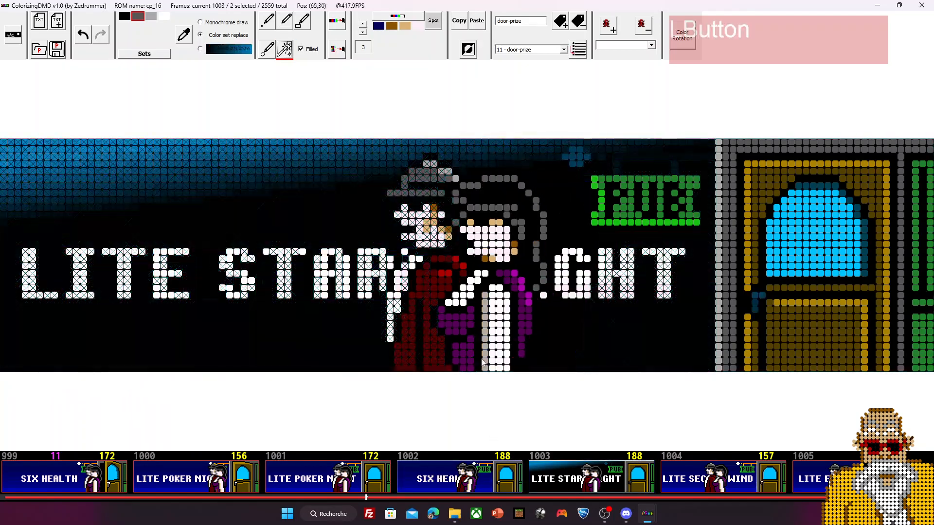
pyautogui.click(454, 477)
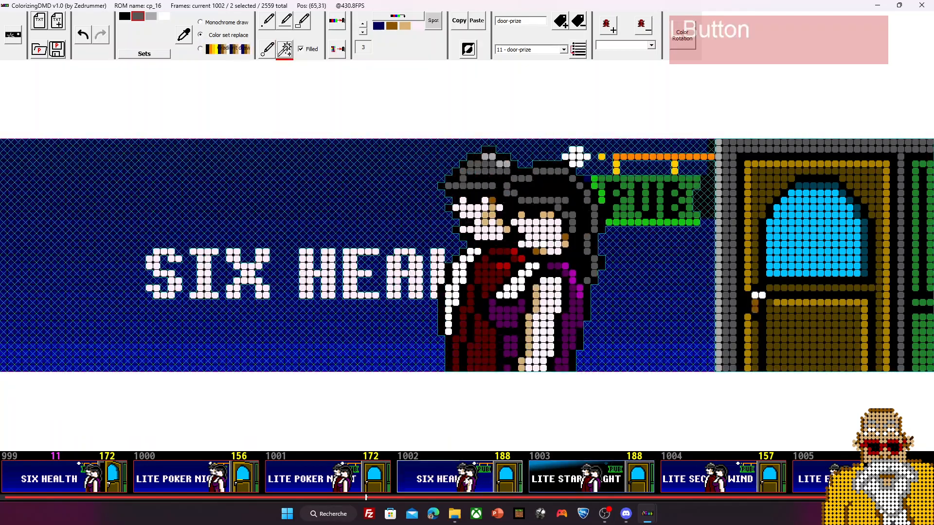
pyautogui.click(566, 488)
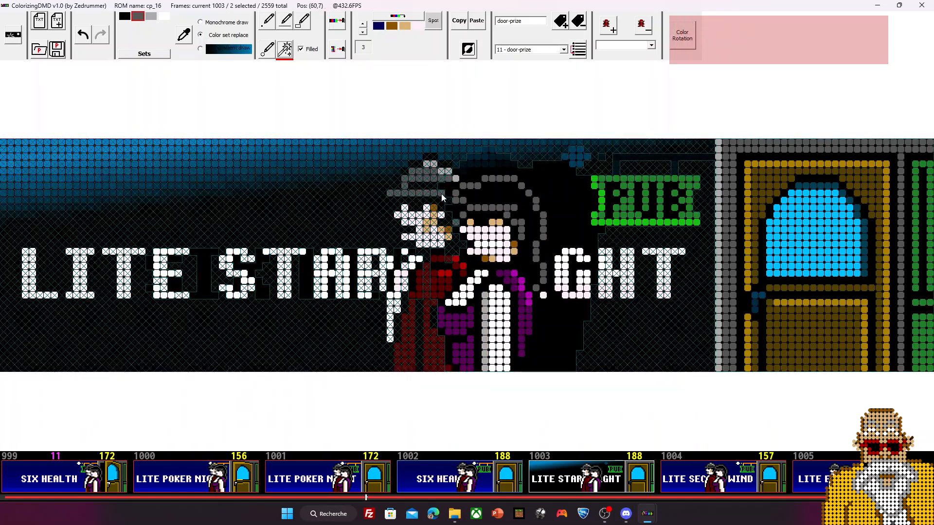
# Remove the couple's heads, bodies and arms from the mask on frame 1003 using rectangular selections
pyautogui.click(302, 20)
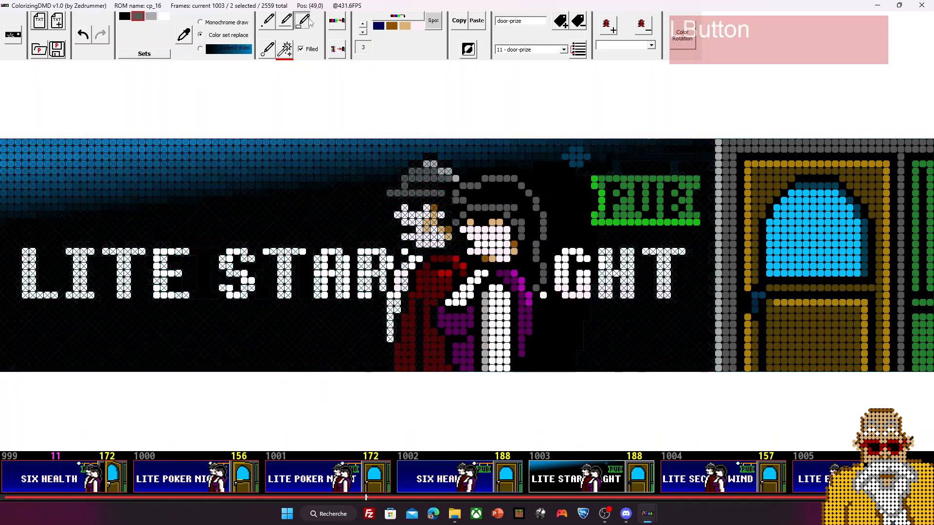
pyautogui.keyDown('ctrl'); pyautogui.click(438, 174); pyautogui.keyUp('ctrl')
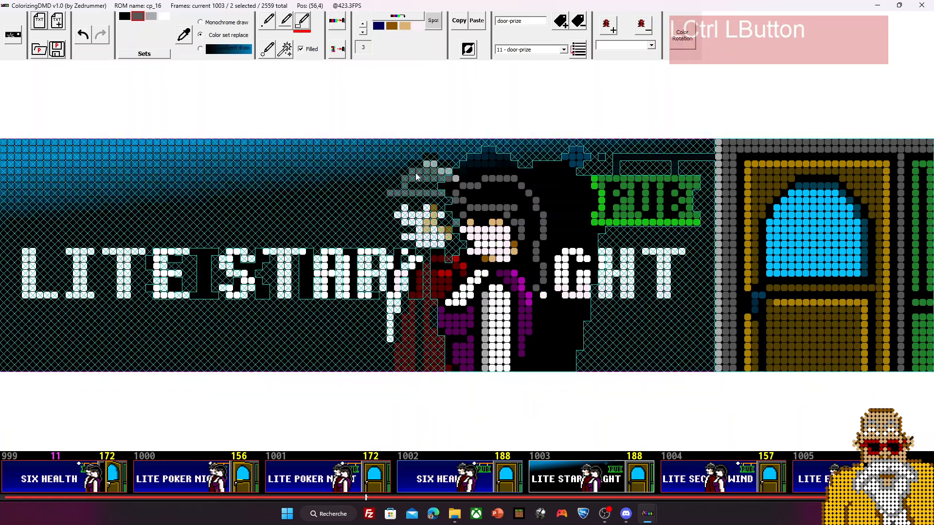
pyautogui.keyDown('ctrl'); pyautogui.keyDown('shift'); pyautogui.click(423, 174); pyautogui.keyUp('shift'); pyautogui.keyUp('ctrl')
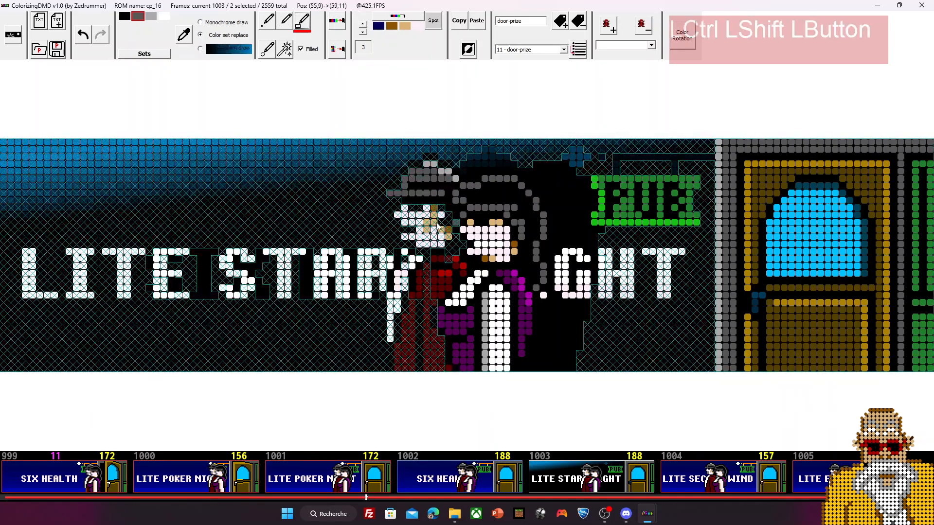
pyautogui.keyDown('ctrl'); pyautogui.keyDown('shift'); pyautogui.click(403, 223); pyautogui.keyUp('shift'); pyautogui.keyUp('ctrl')
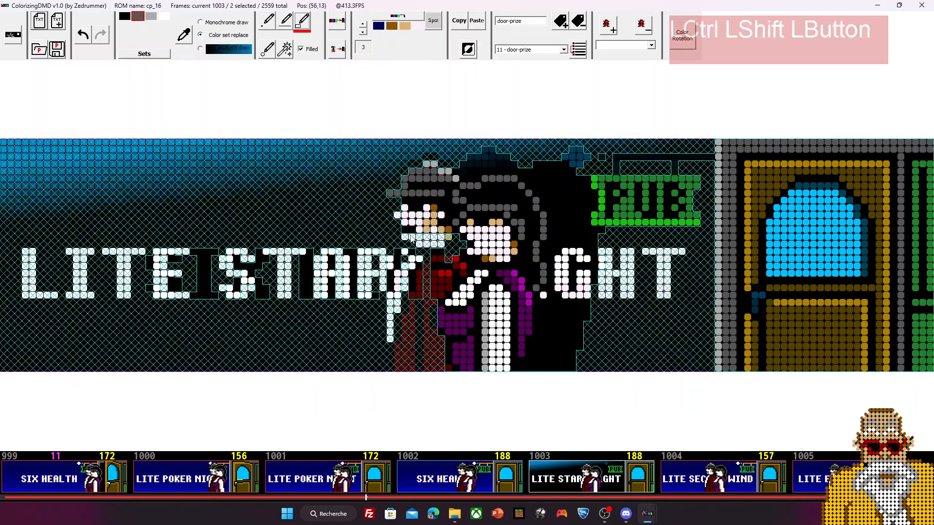
pyautogui.keyDown('ctrl'); pyautogui.keyDown('shift'); pyautogui.click(420, 248); pyautogui.keyUp('shift'); pyautogui.keyUp('ctrl')
pyautogui.moveTo(419, 245)
pyautogui.mouseDown()
pyautogui.moveTo(455, 251)
pyautogui.moveTo(422, 272)
pyautogui.moveTo(426, 303)
pyautogui.mouseUp()
pyautogui.moveTo(478, 238); pyautogui.dragTo(449, 288)
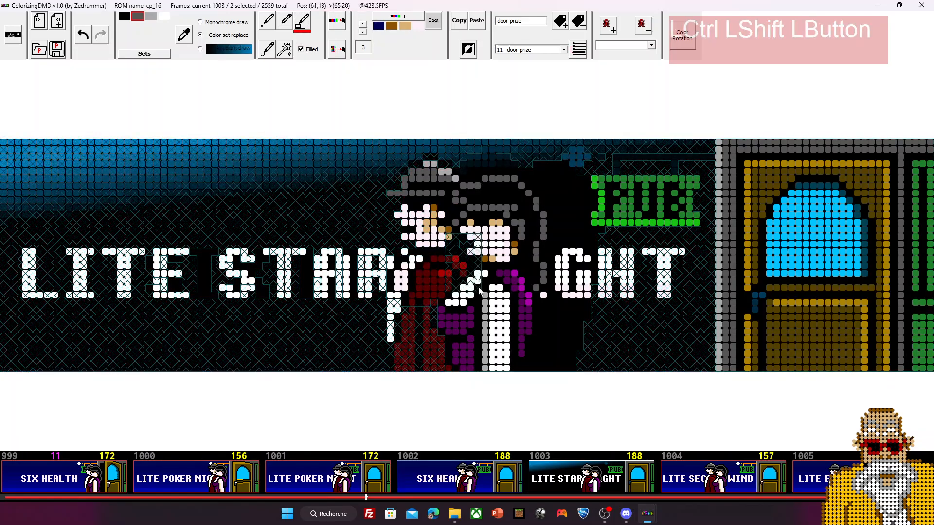
pyautogui.moveTo(390, 302)
pyautogui.mouseDown()
pyautogui.moveTo(445, 369)
pyautogui.moveTo(419, 300)
pyautogui.mouseUp()
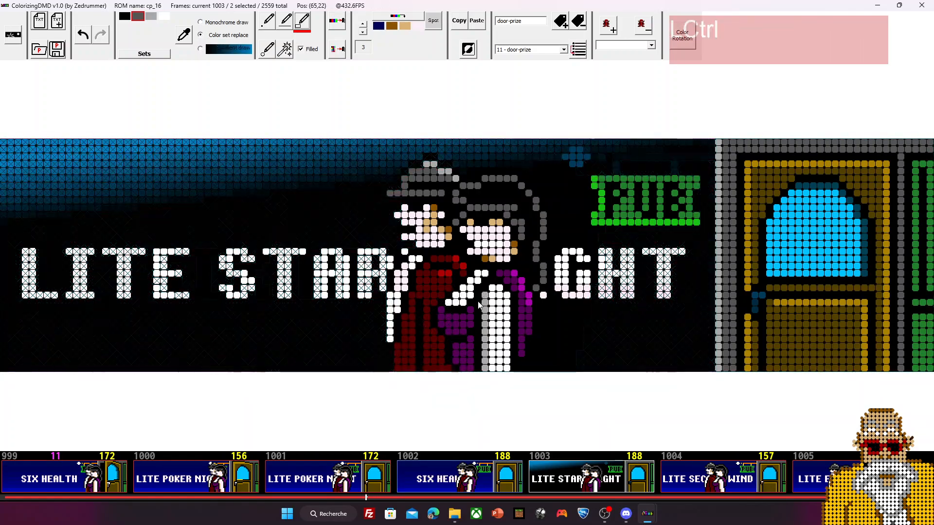
# Make frame 1003 the only selected frame, copy its masked area and paste it onto frame 1002
pyautogui.click(561, 480)
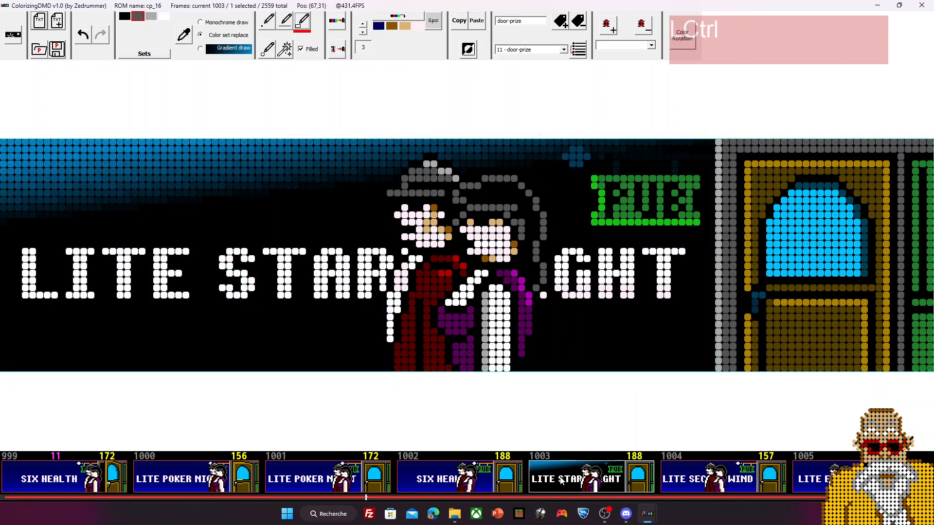
pyautogui.click(448, 483)
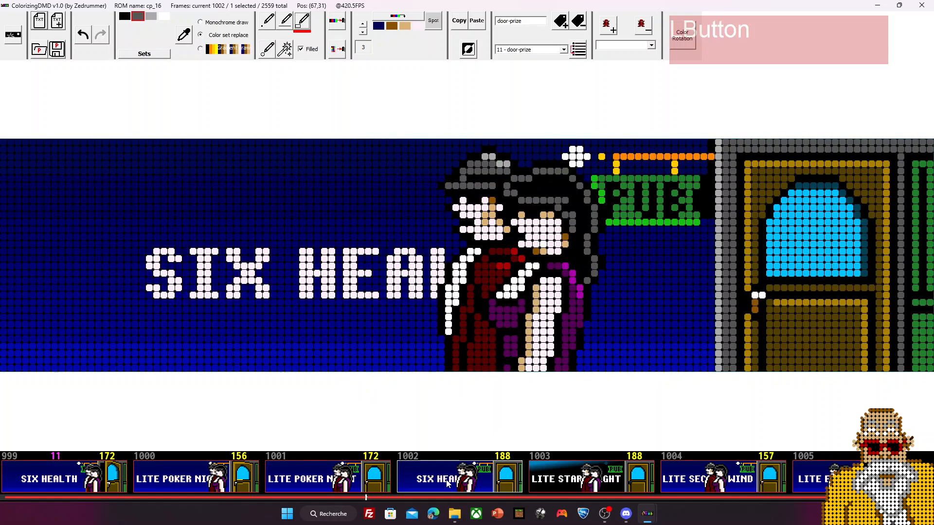
pyautogui.hotkey('ctrl', 'v')
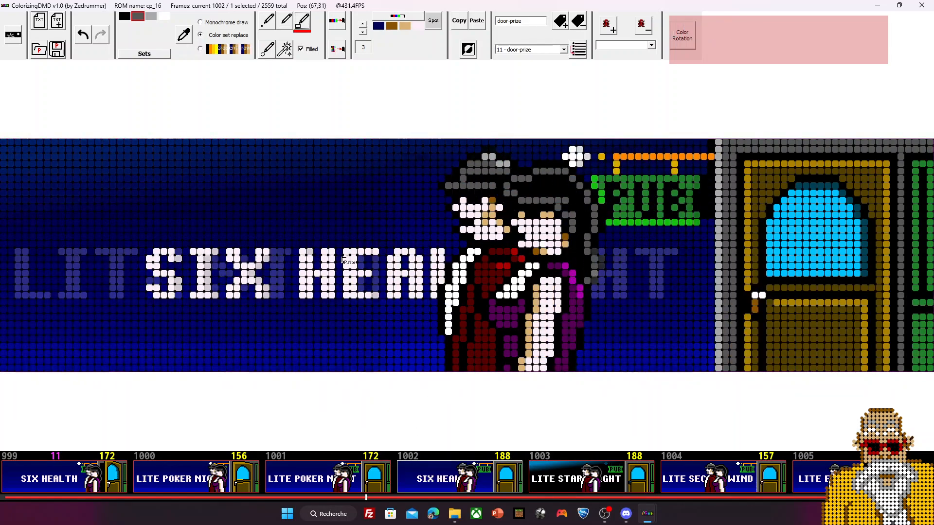
pyautogui.click(360, 257)
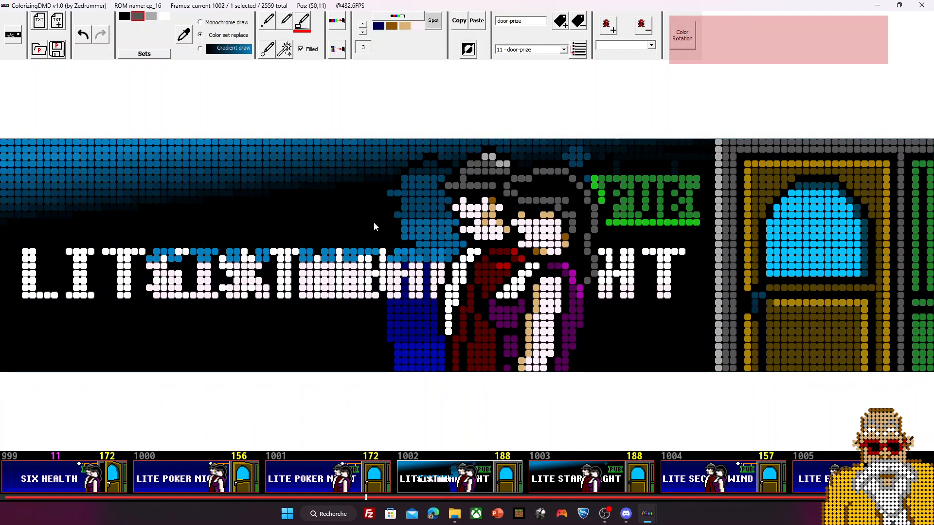
# Replace the colors of the blue figure silhouette beside the couple on frame 1002 with the black-to-white color set, undoing the last change
pyautogui.click(222, 36)
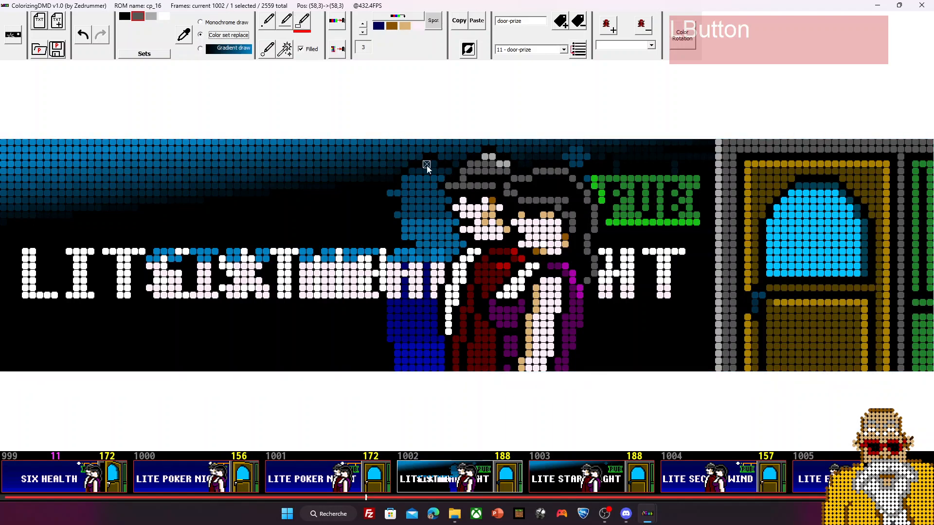
pyautogui.moveTo(427, 165)
pyautogui.mouseDown()
pyautogui.moveTo(444, 176)
pyautogui.moveTo(421, 188)
pyautogui.moveTo(448, 178)
pyautogui.moveTo(414, 194)
pyautogui.moveTo(392, 222)
pyautogui.mouseUp()
pyautogui.click(448, 174)
pyautogui.moveTo(448, 199); pyautogui.dragTo(387, 238)
pyautogui.moveTo(462, 222); pyautogui.dragTo(354, 302)
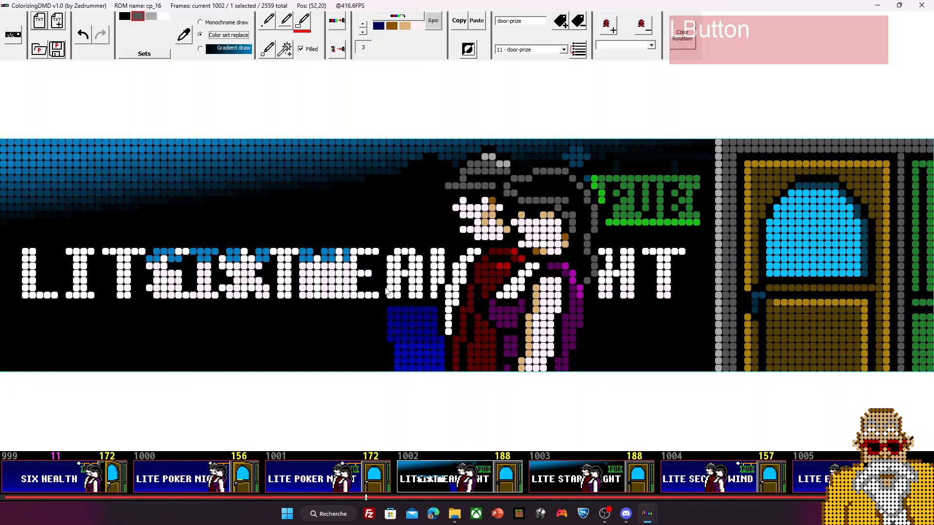
pyautogui.hotkey('ctrl', 'z')
# Recolor the remaining blue block, the SIX HEALTH lettering and the leftover lettering beside the couple on frame 1002 with the black-to-white set
pyautogui.moveTo(427, 310); pyautogui.dragTo(355, 386)
pyautogui.moveTo(442, 348); pyautogui.dragTo(428, 372)
pyautogui.moveTo(415, 327); pyautogui.dragTo(1, 243)
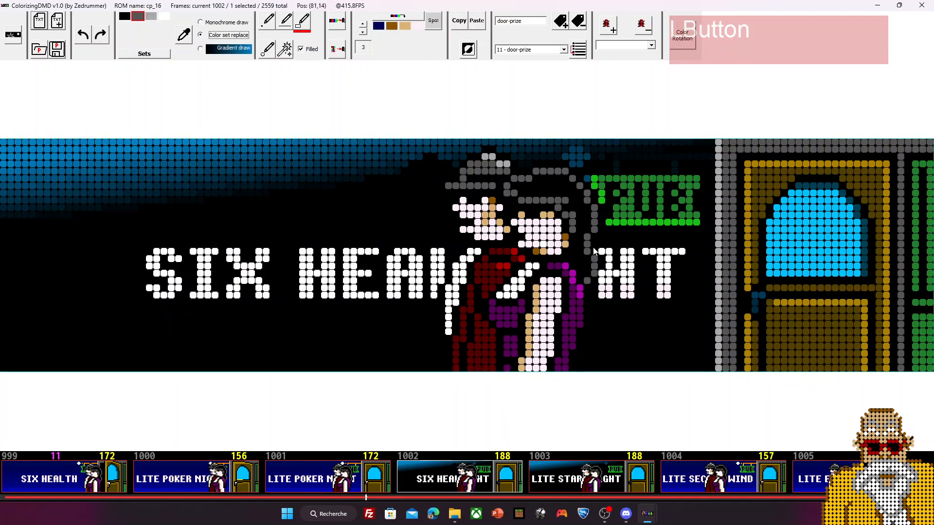
pyautogui.moveTo(700, 288); pyautogui.dragTo(605, 241)
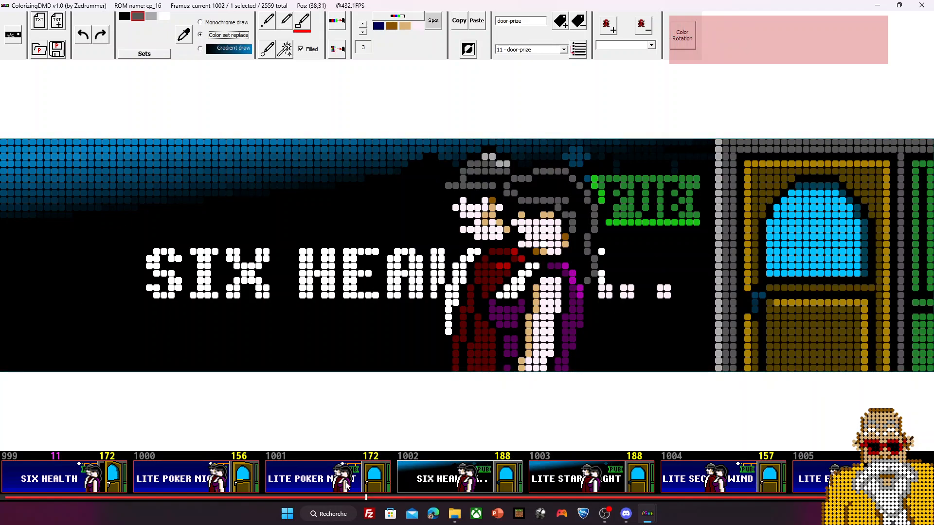
# Compare frames 1001 and 1002 and examine the palette colors used on frame 1002
pyautogui.click(138, 16)
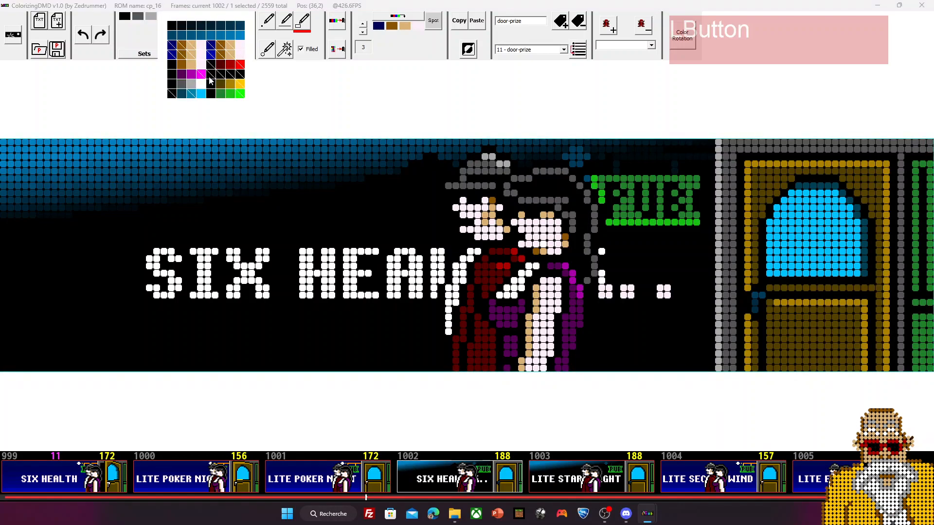
pyautogui.click(206, 36)
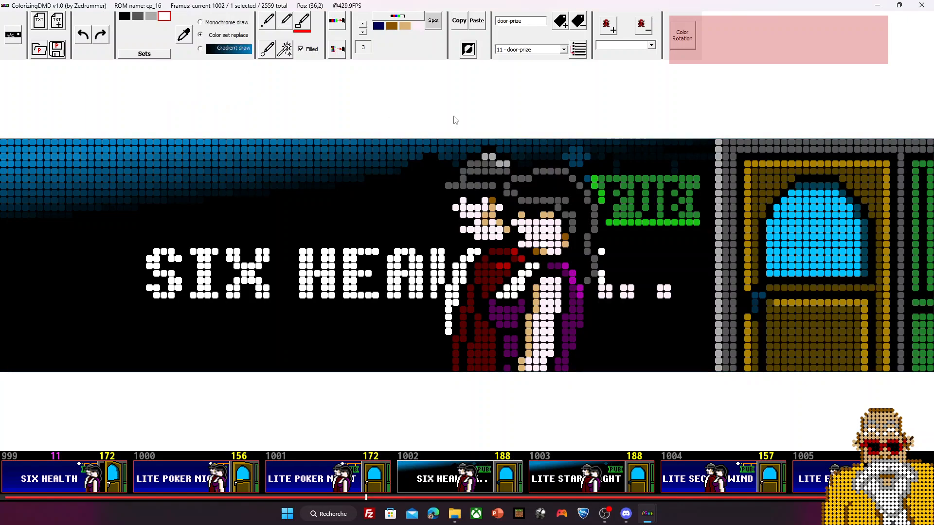
pyautogui.click(347, 486)
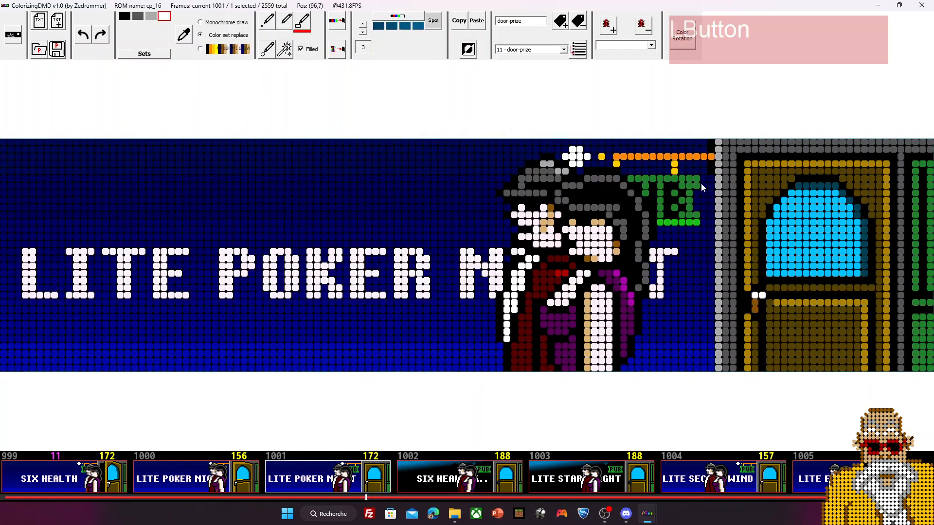
pyautogui.click(165, 17)
pyautogui.click(194, 8)
pyautogui.click(459, 477)
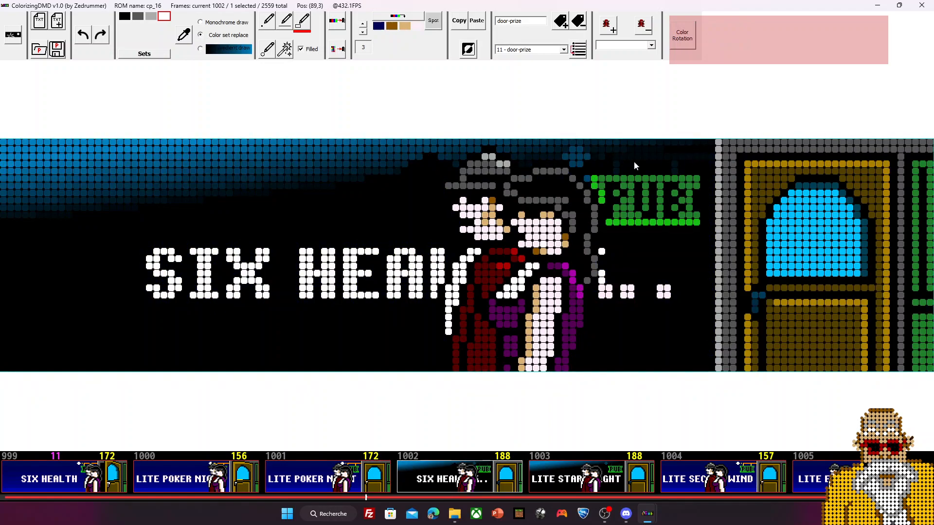
pyautogui.click(311, 482)
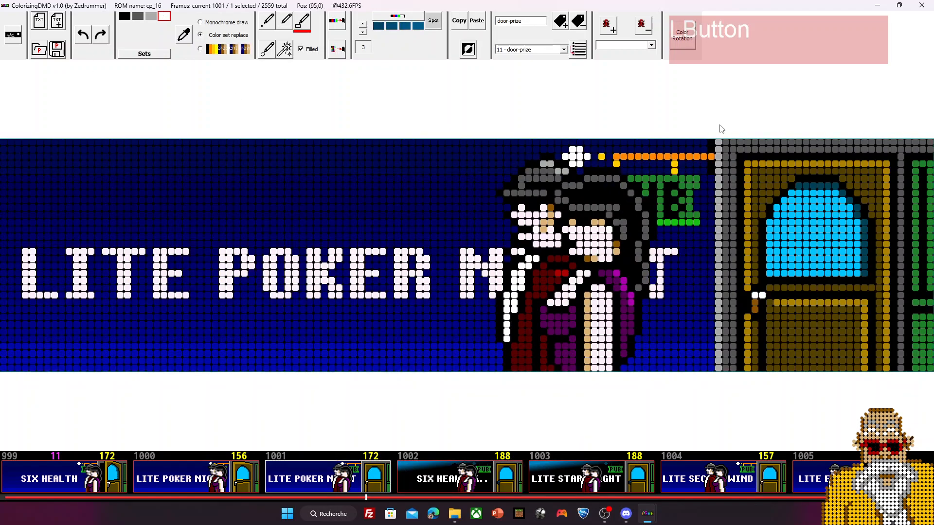
pyautogui.click(163, 16)
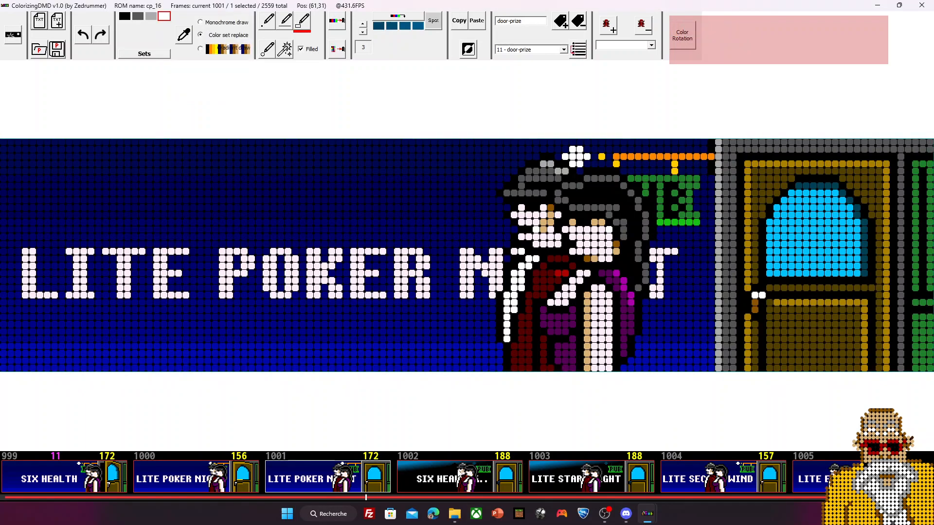
pyautogui.click(442, 479)
pyautogui.click(164, 16)
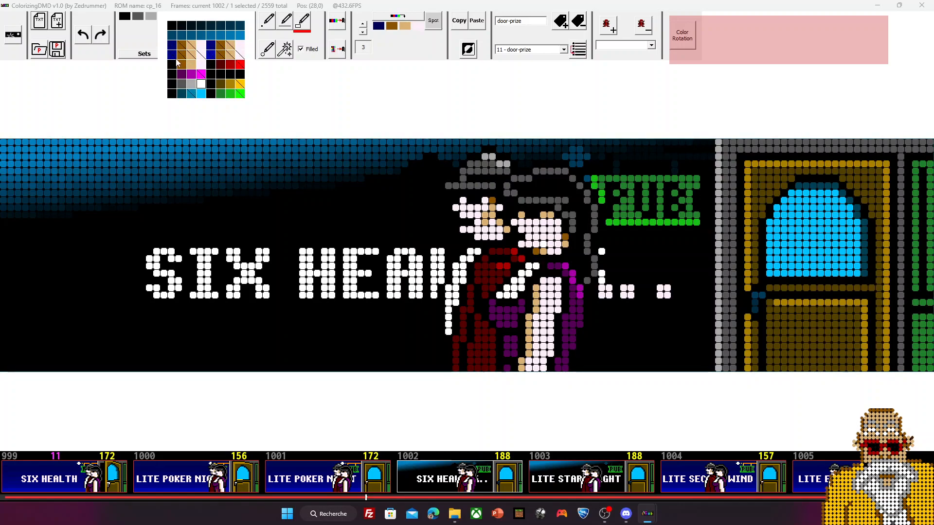
pyautogui.click(431, 10)
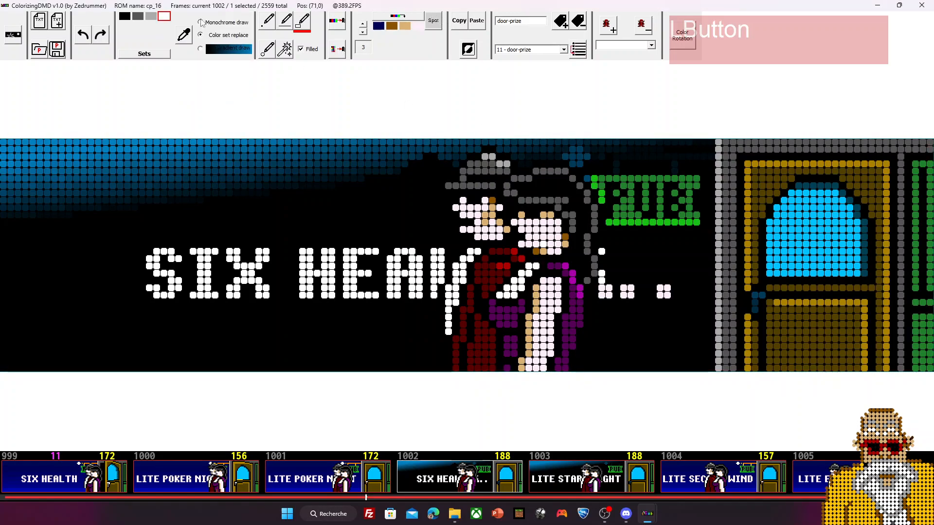
# Compare the recolored frame 1002 with frame 1003 and advance the frame strip to the 3 BY KO frames around 1587
pyautogui.click(562, 488)
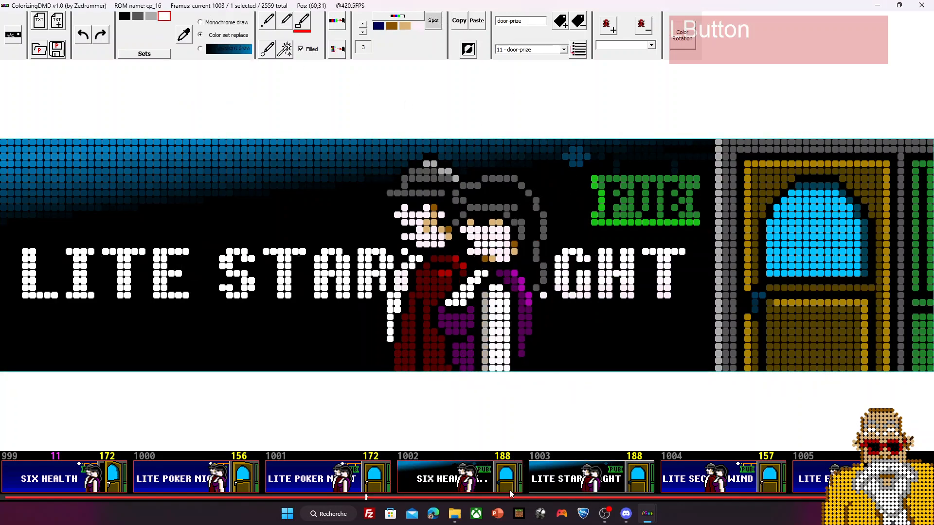
pyautogui.click(509, 489)
pyautogui.scroll(-3, 478, 489)
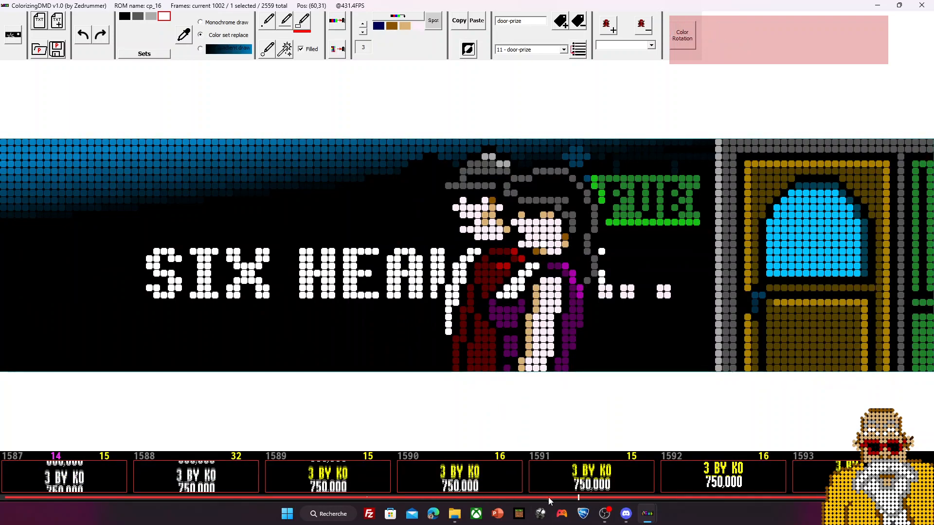
# Open the 3 BY KO frame 1591, and add the 12 HEALTH frames 1450 and 1451 to the frame selection
pyautogui.click(559, 488)
pyautogui.moveTo(563, 497); pyautogui.dragTo(518, 503)
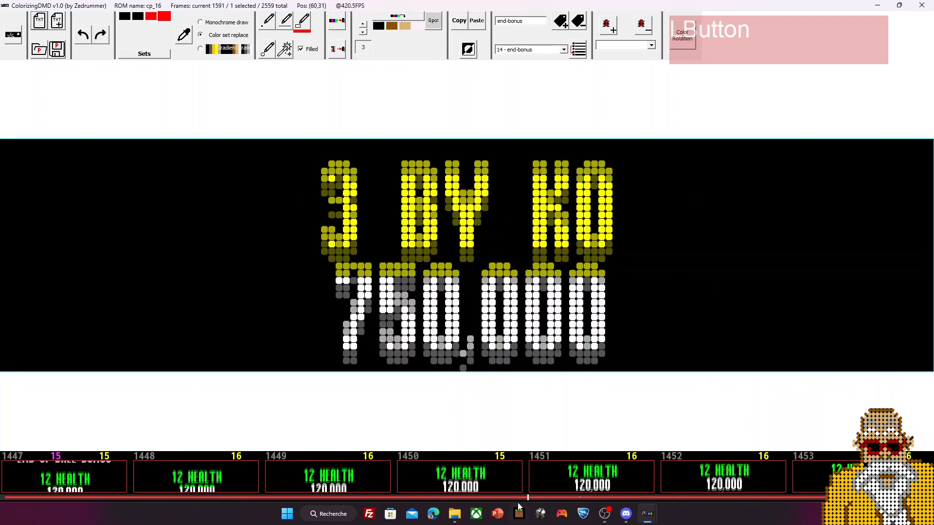
pyautogui.keyDown('ctrl'); pyautogui.click(479, 491); pyautogui.keyUp('ctrl')
pyautogui.keyDown('ctrl'); pyautogui.click(606, 494); pyautogui.keyUp('ctrl')
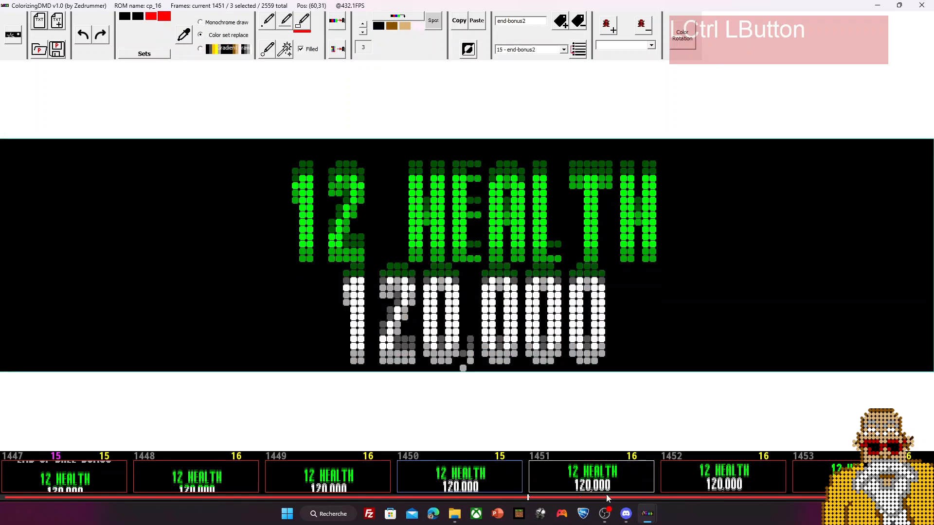
# Select 12 HEALTH frames 1449, 1451 and 1448 together and select the dark area around the lettering on frame 1449 with the magic wand
pyautogui.click(352, 479)
pyautogui.keyDown('ctrl'); pyautogui.click(584, 477); pyautogui.keyUp('ctrl')
pyautogui.keyDown('ctrl'); pyautogui.click(239, 482); pyautogui.keyUp('ctrl')
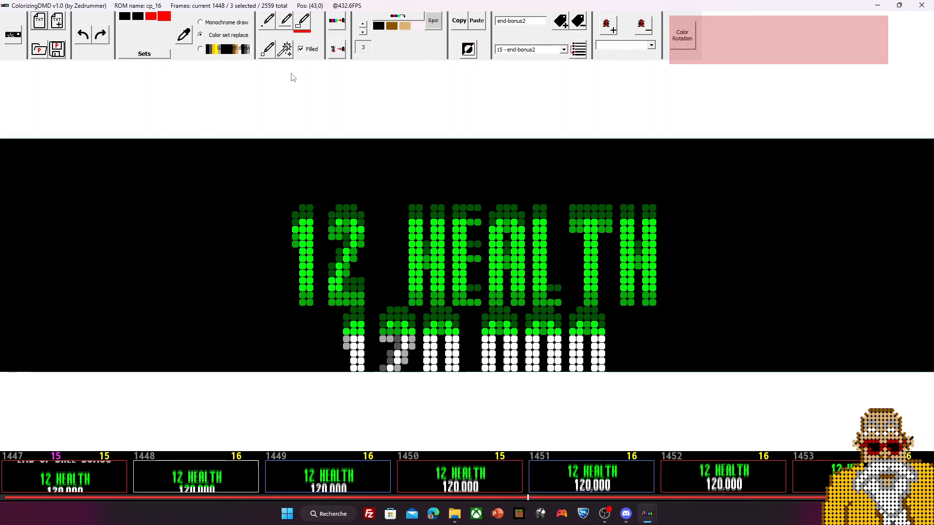
pyautogui.click(317, 483)
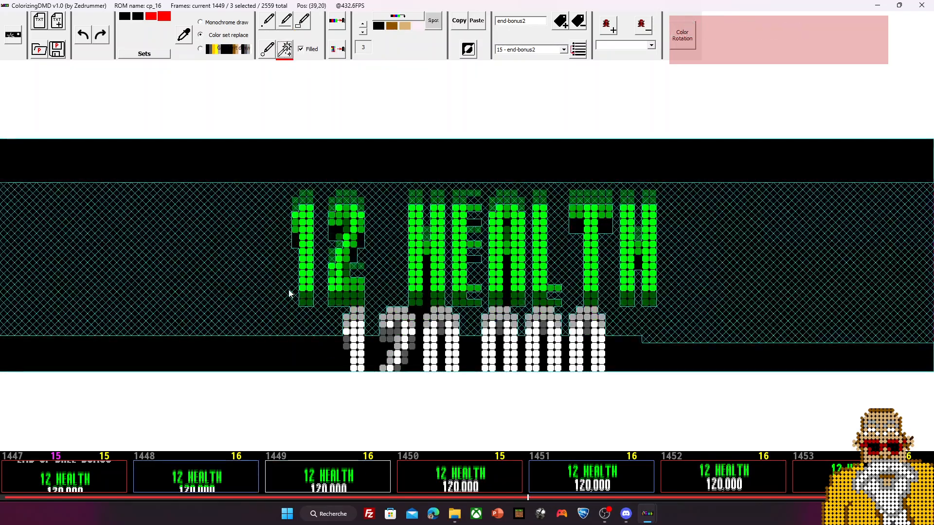
# Examine the jump-rope number frames from TWELVE on frame 201 to THIRTEEN on frame 220 and the ULTIMATE CHALLENGE frame 296
pyautogui.click(74, 498)
pyautogui.moveTo(74, 498); pyautogui.dragTo(73, 498)
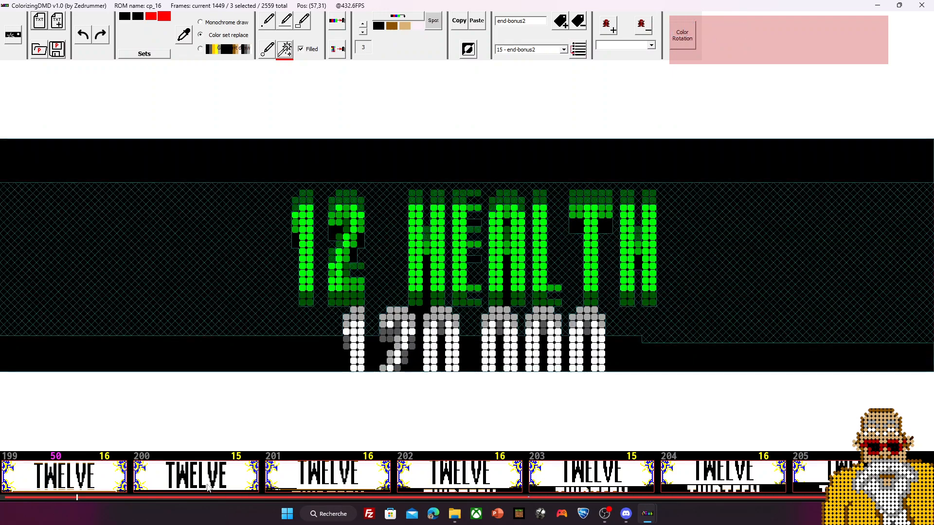
pyautogui.click(196, 479)
pyautogui.scroll(5, 393, 479)
pyautogui.scroll(-15, 393, 479)
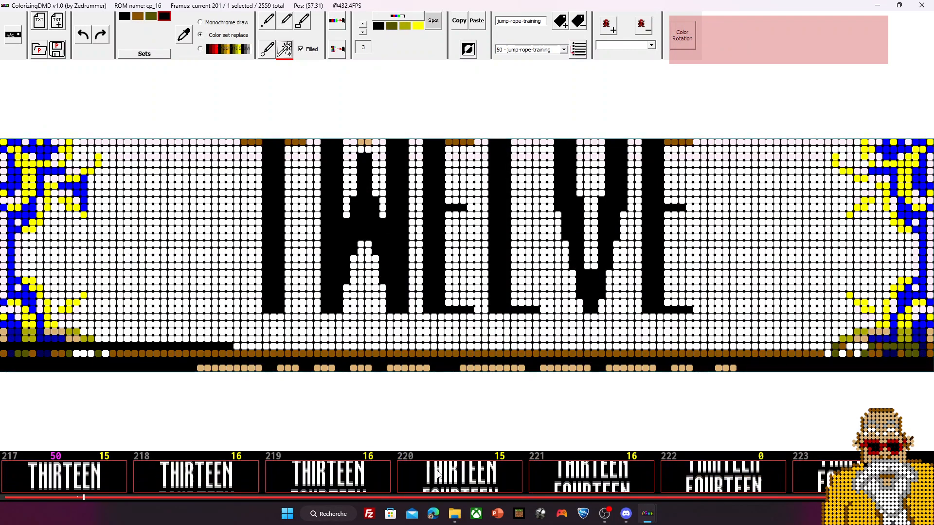
pyautogui.click(434, 479)
pyautogui.scroll(-20, 433, 476)
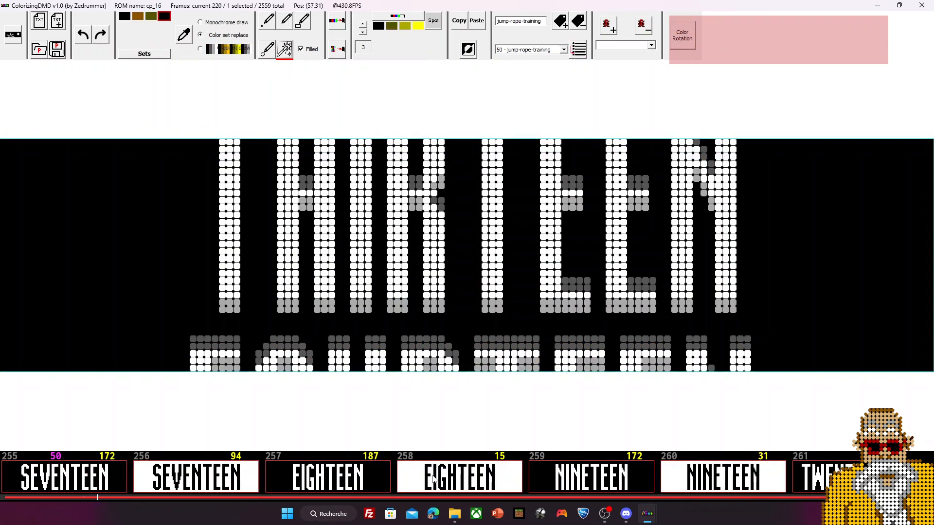
pyautogui.click(431, 470)
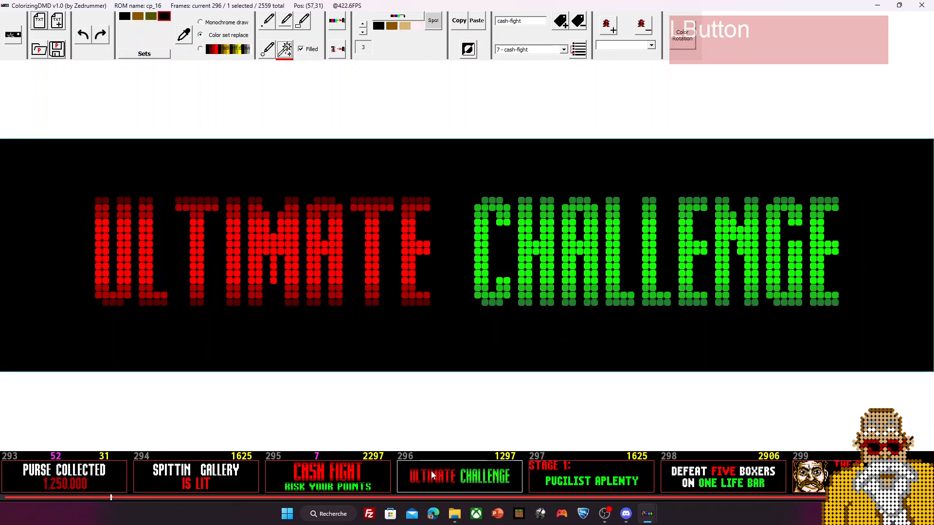